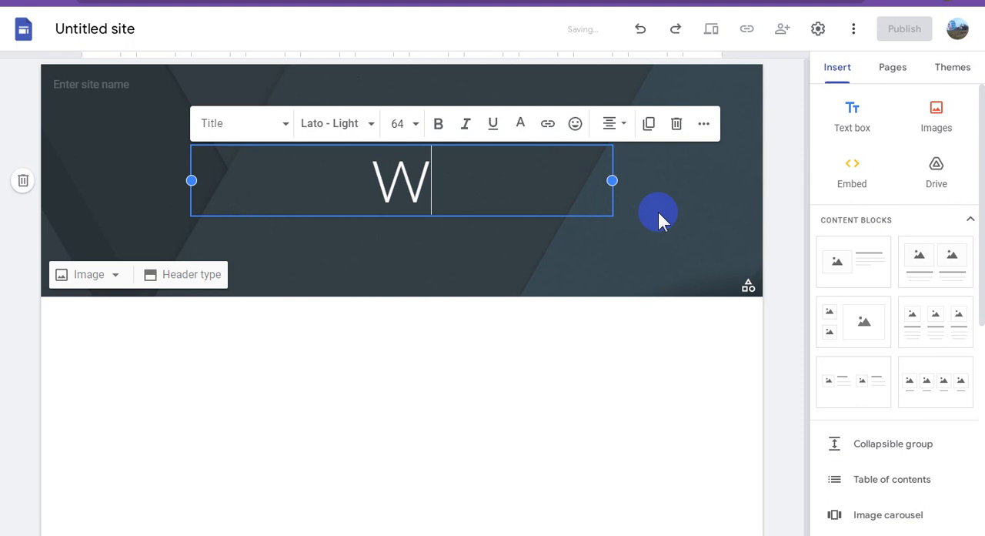
# Enter the page title "Website/Apps FREE!!! DOWNLOA" in the header's title box
pyautogui.write('ebsite/')
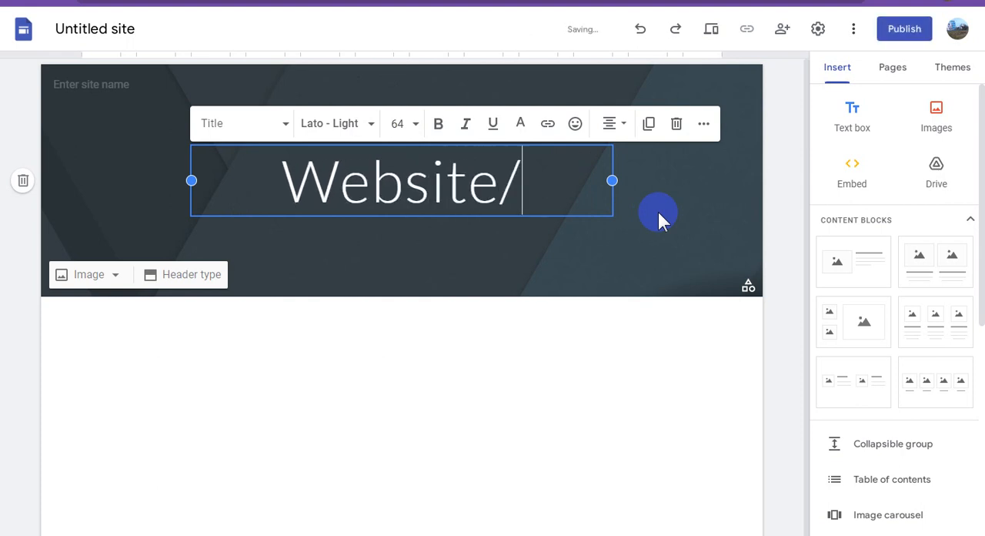
pyautogui.write('Apps')
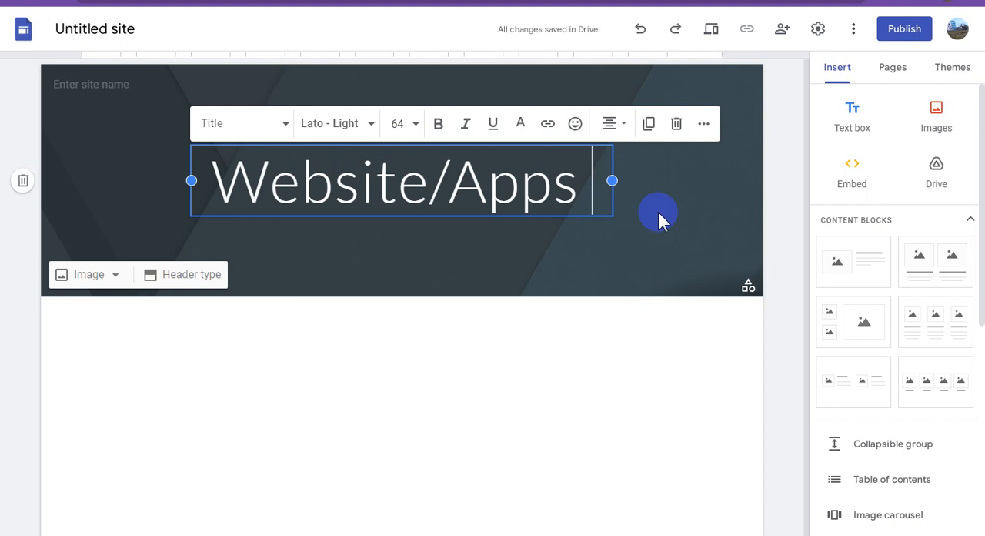
pyautogui.press('Return')
pyautogui.write('D')
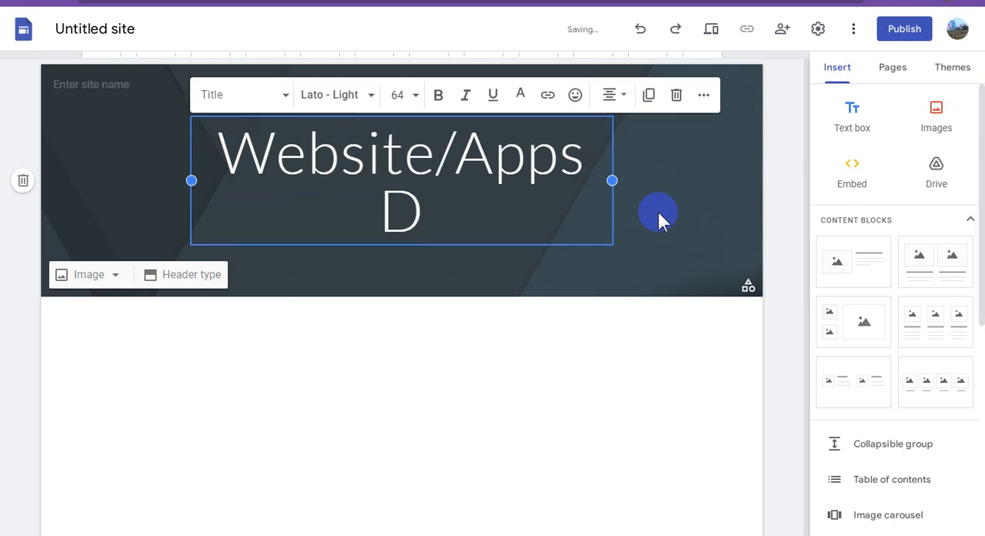
pyautogui.press('BackSpace')
pyautogui.press('BackSpace')
pyautogui.press('Return')
pyautogui.write('FRE')
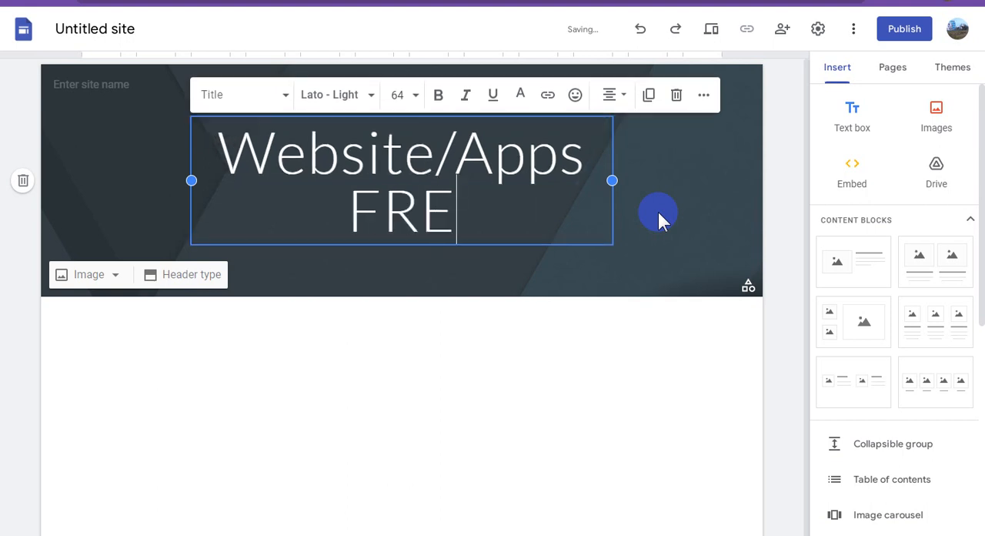
pyautogui.write('E!!!')
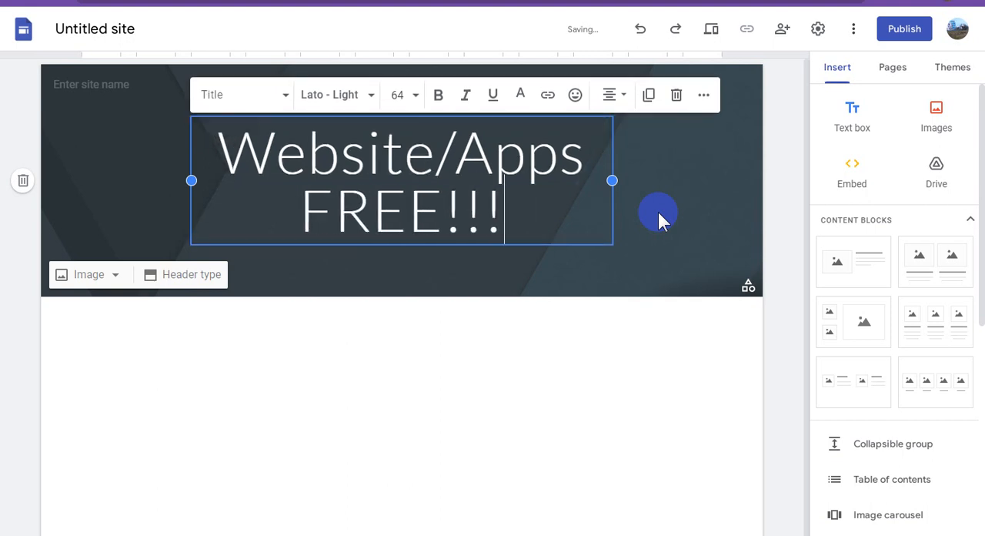
pyautogui.write(' D')
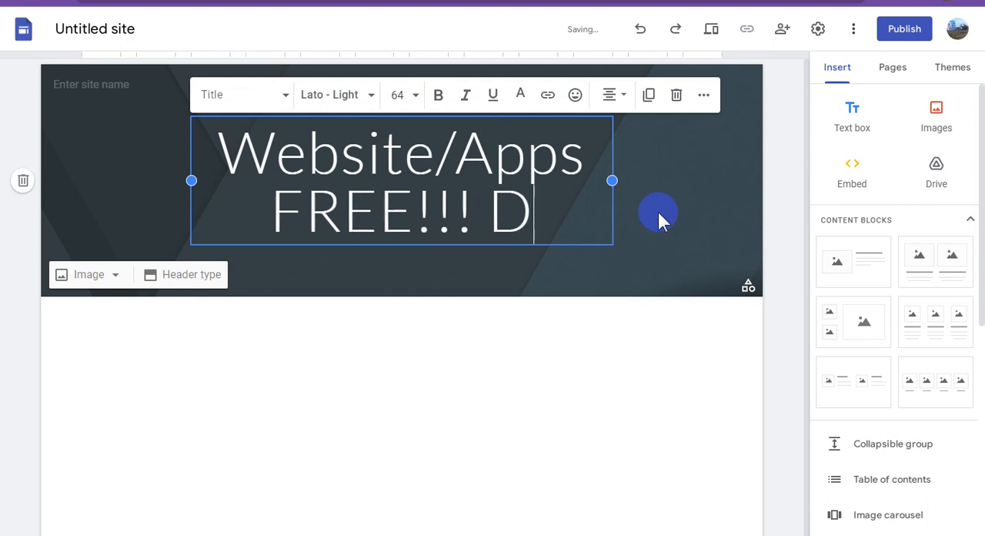
pyautogui.write('OW')
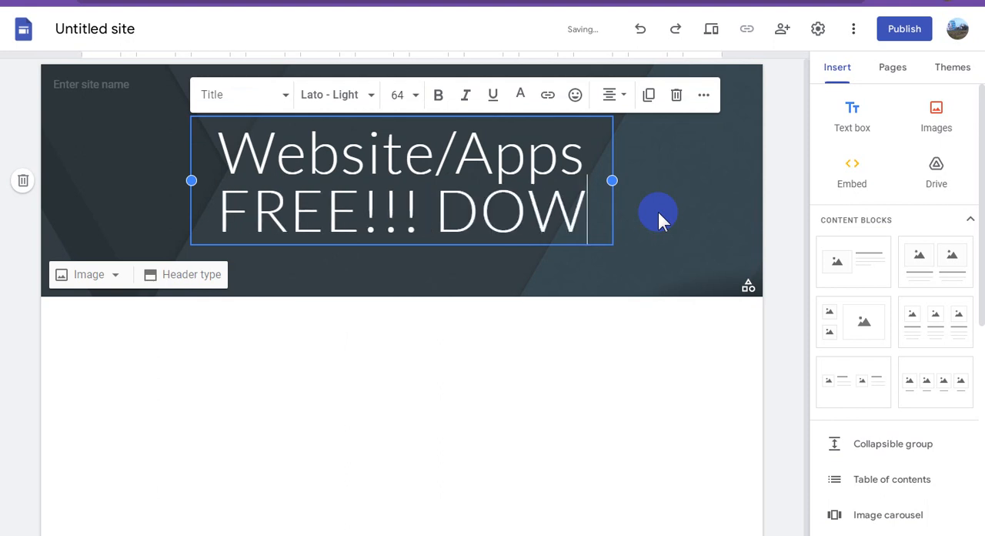
pyautogui.write('NLOA')
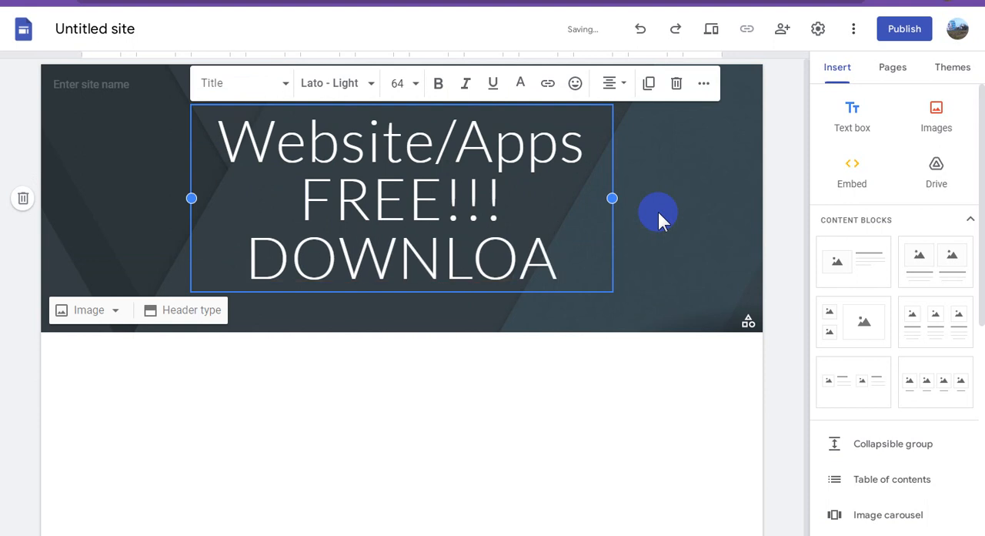
# Make the whole page title bold and widen its text box on both sides to nearly the full header width
pyautogui.hotkey('ctrl', 'a')
pyautogui.hotkey('ctrl', 'c')
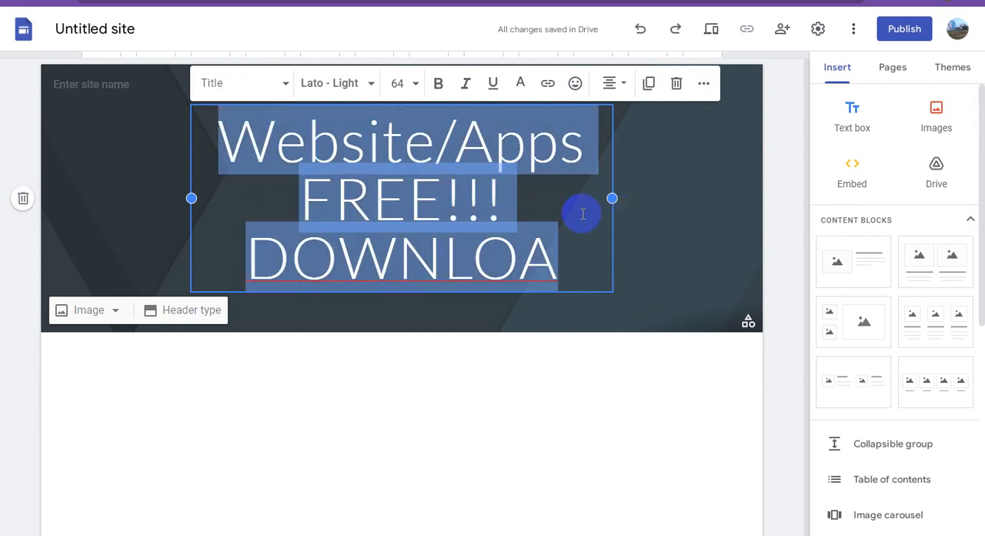
pyautogui.click(439, 85)
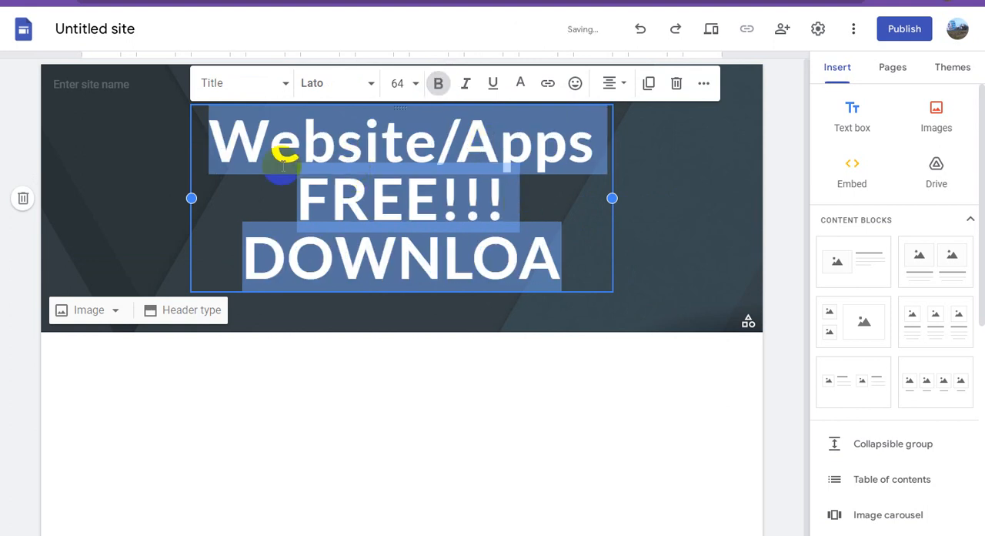
pyautogui.moveTo(187, 199); pyautogui.dragTo(56, 197)
pyautogui.click(521, 198)
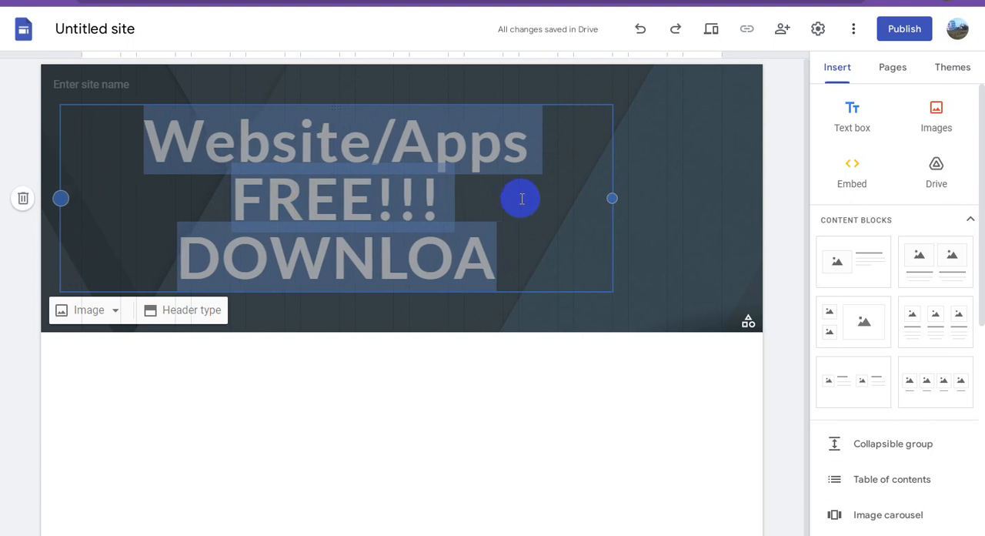
pyautogui.moveTo(611, 180); pyautogui.dragTo(748, 209)
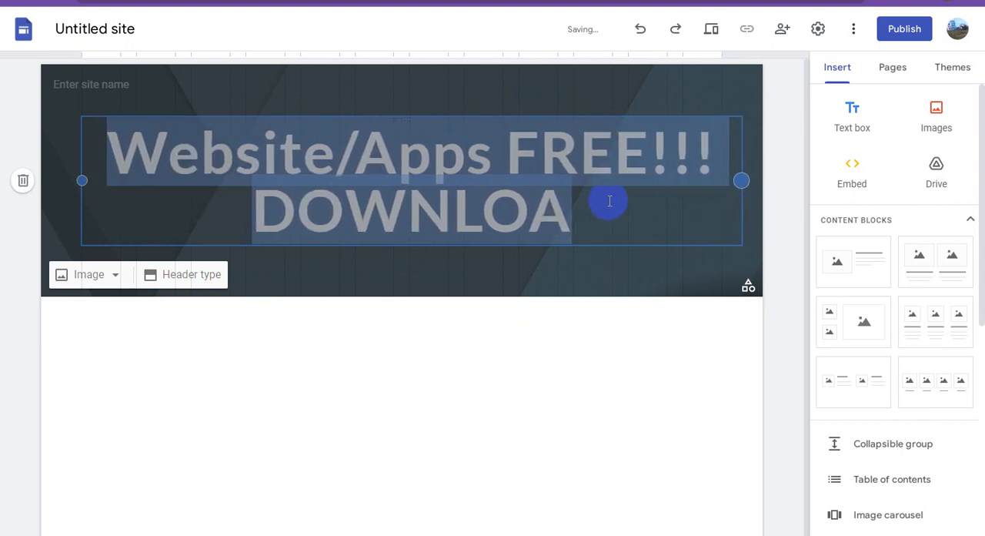
pyautogui.click(507, 182)
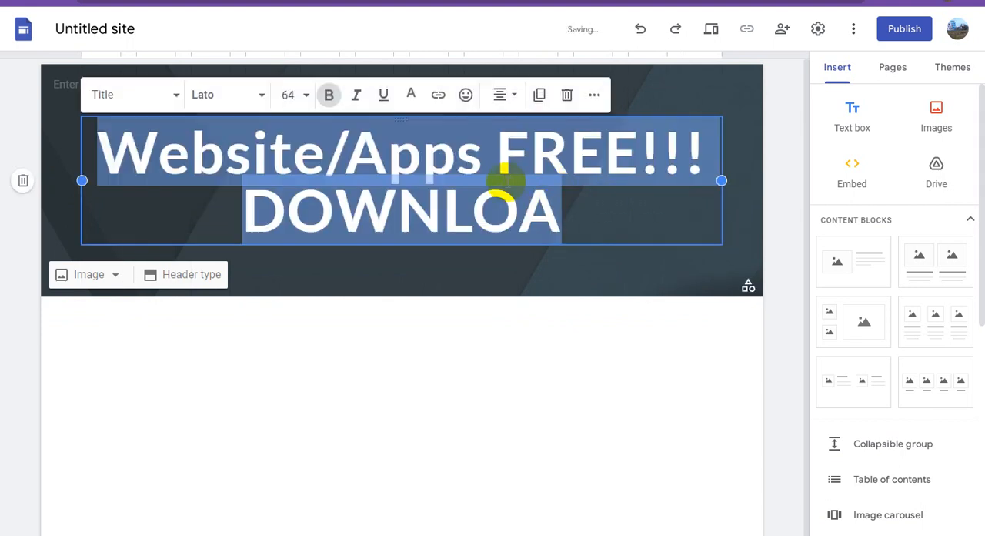
pyautogui.click(418, 178)
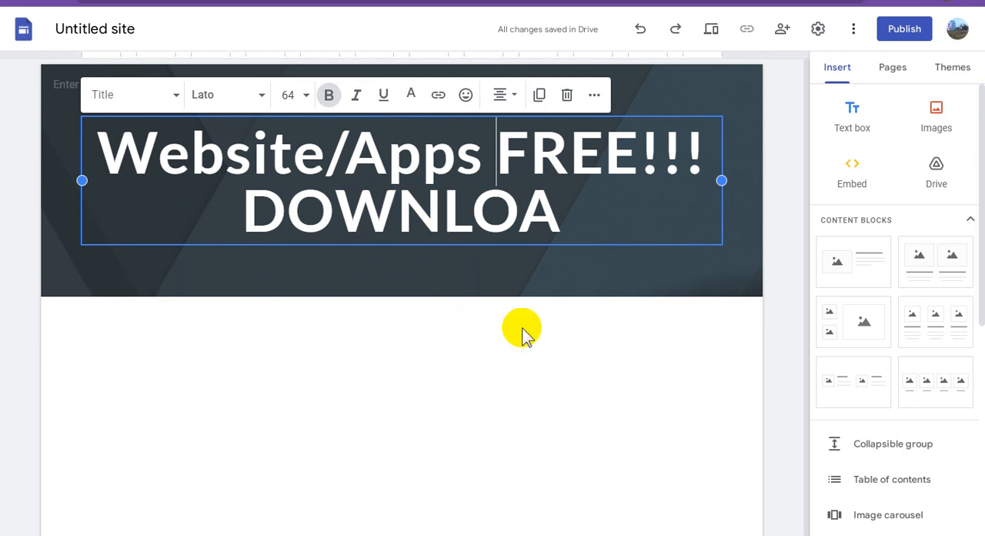
# Paste the title text as the site name and correct it to "Website/Apps FREE!! DOWNLOAD"
pyautogui.click(77, 165)
pyautogui.click(108, 85)
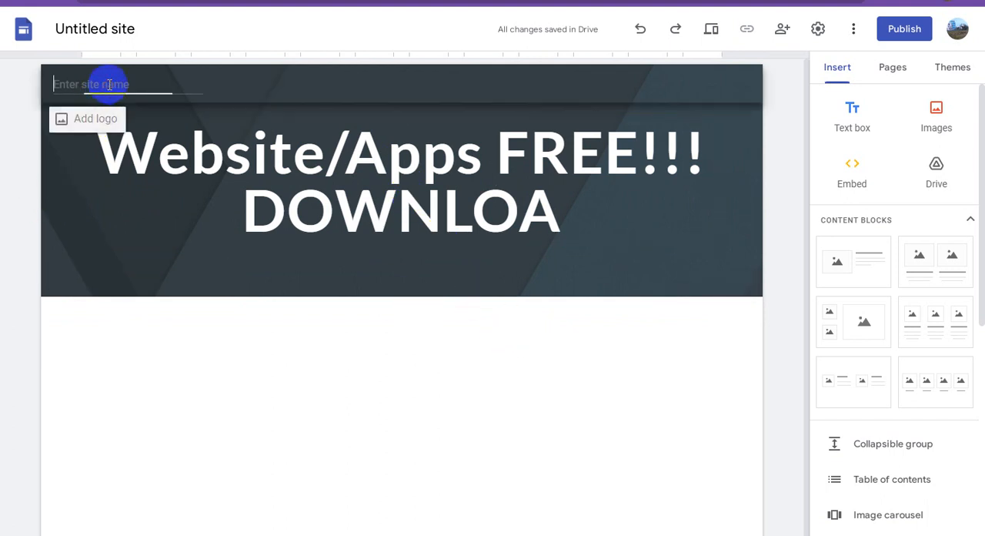
pyautogui.hotkey('ctrl', 'v')
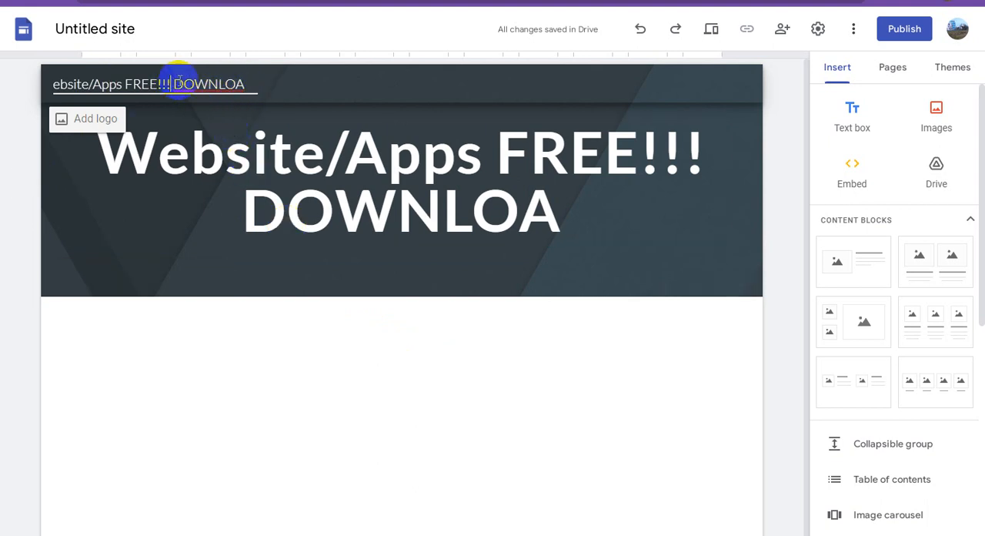
pyautogui.press('BackSpace')
pyautogui.moveTo(225, 83)
pyautogui.mouseDown()
pyautogui.moveTo(262, 93)
pyautogui.moveTo(242, 83)
pyautogui.mouseUp()
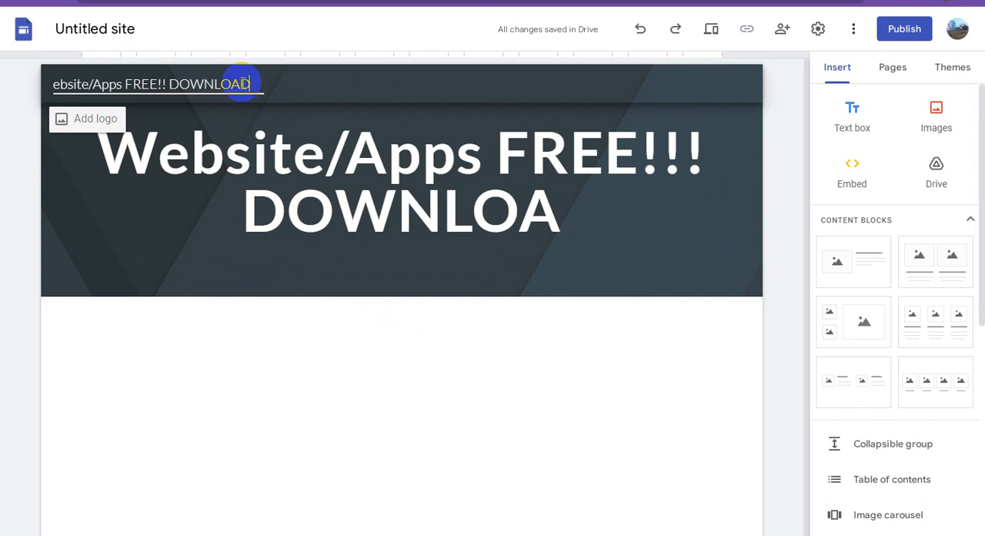
pyautogui.click(387, 358)
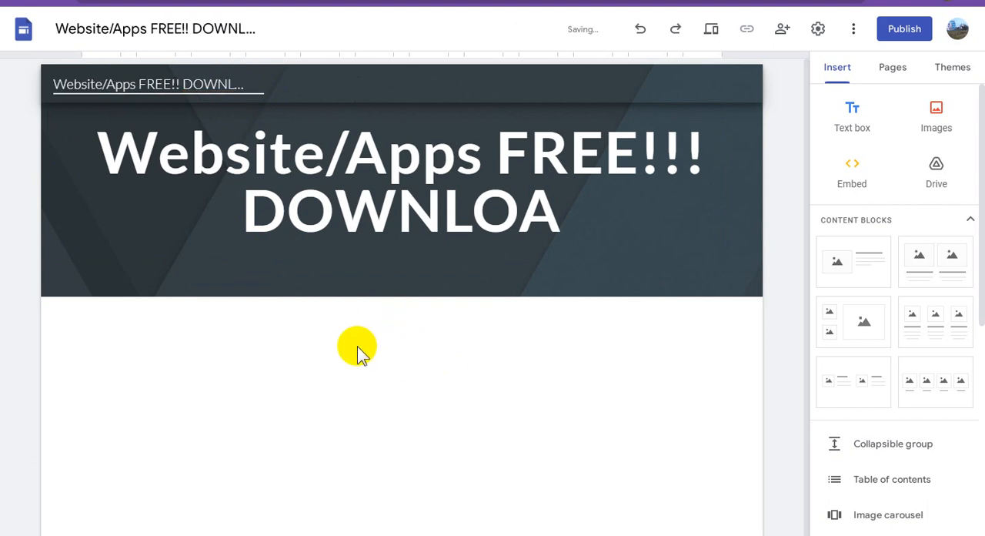
pyautogui.click(288, 218)
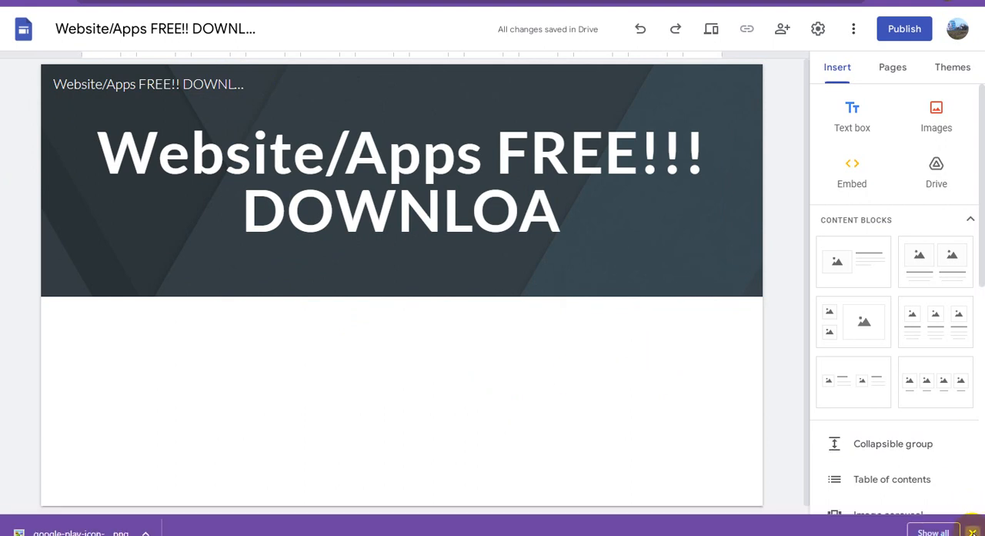
# Upload google-play-icon-2048x2048-487quz63.png from the tted folder as the site logo
pyautogui.click(972, 531)
pyautogui.click(84, 89)
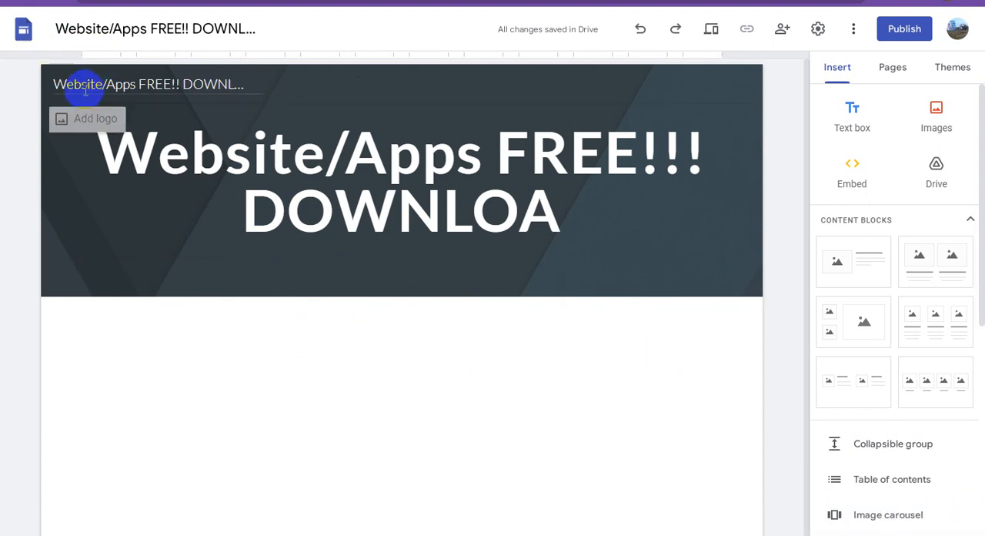
pyautogui.click(81, 120)
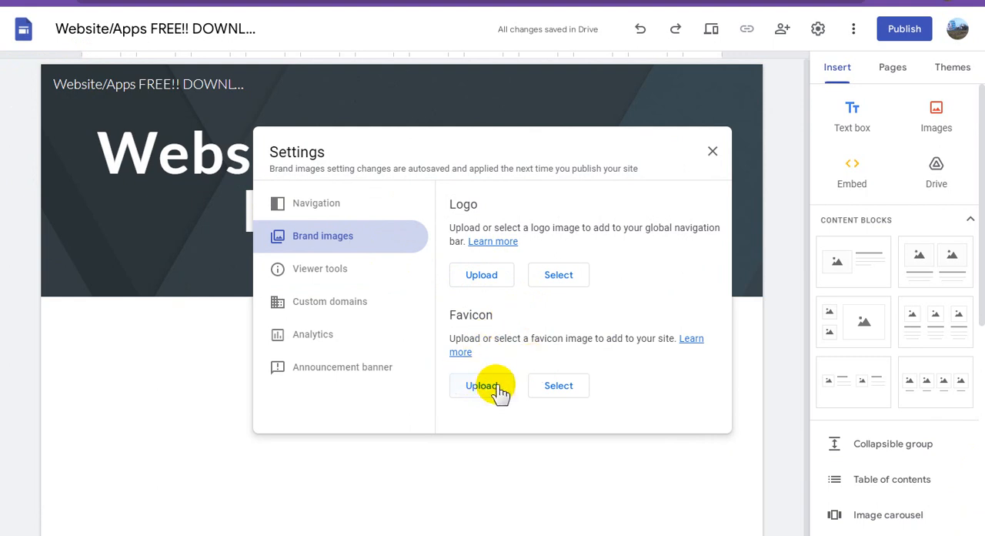
pyautogui.click(482, 285)
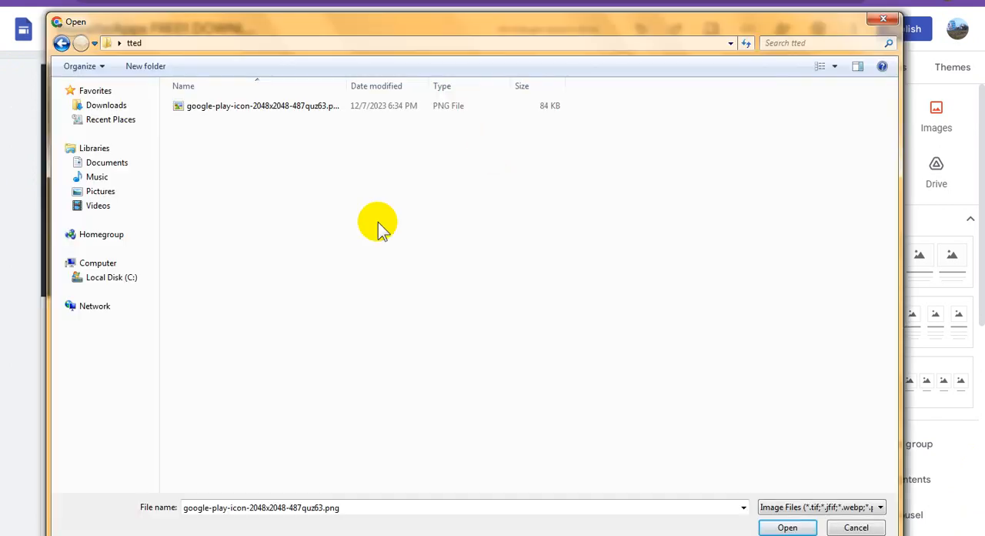
pyautogui.click(834, 67)
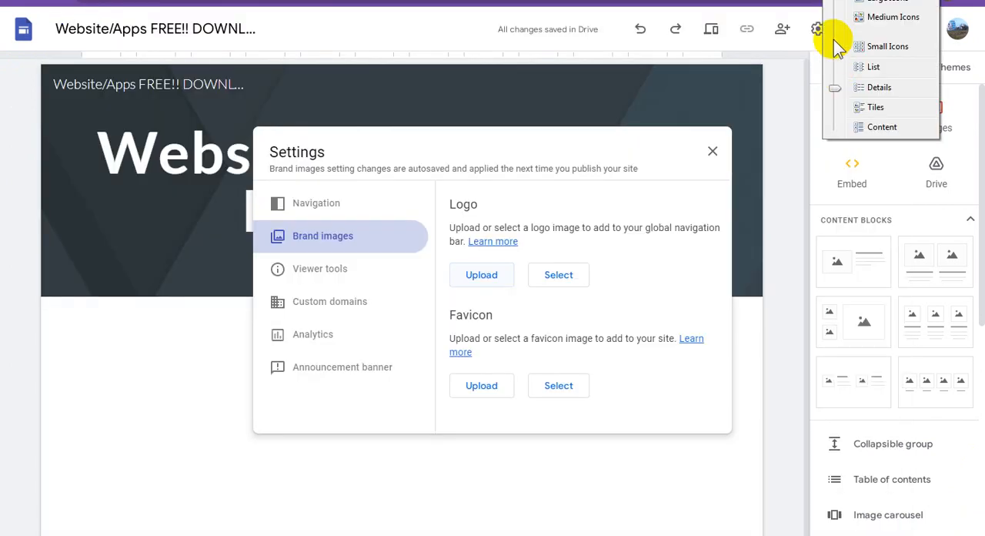
pyautogui.click(865, 16)
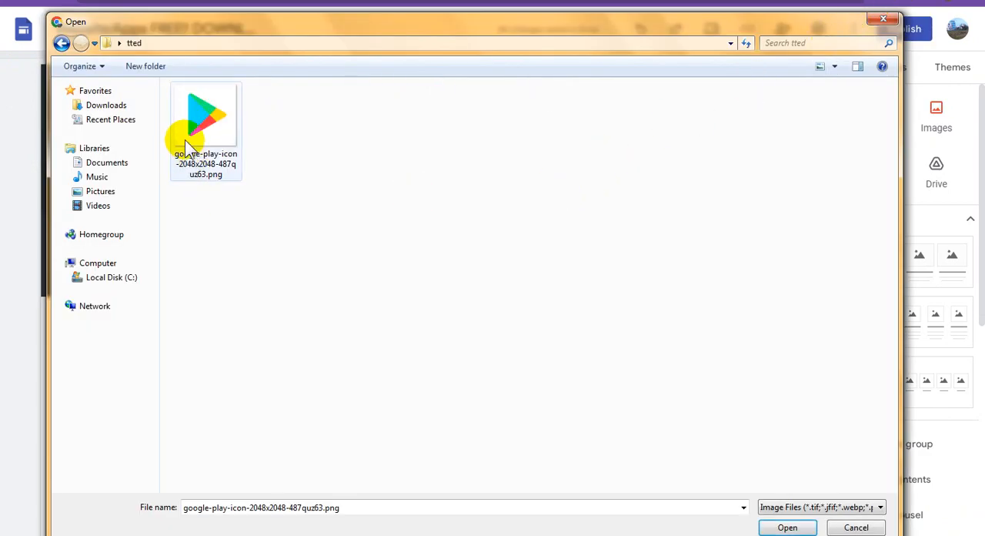
pyautogui.doubleClick(208, 116)
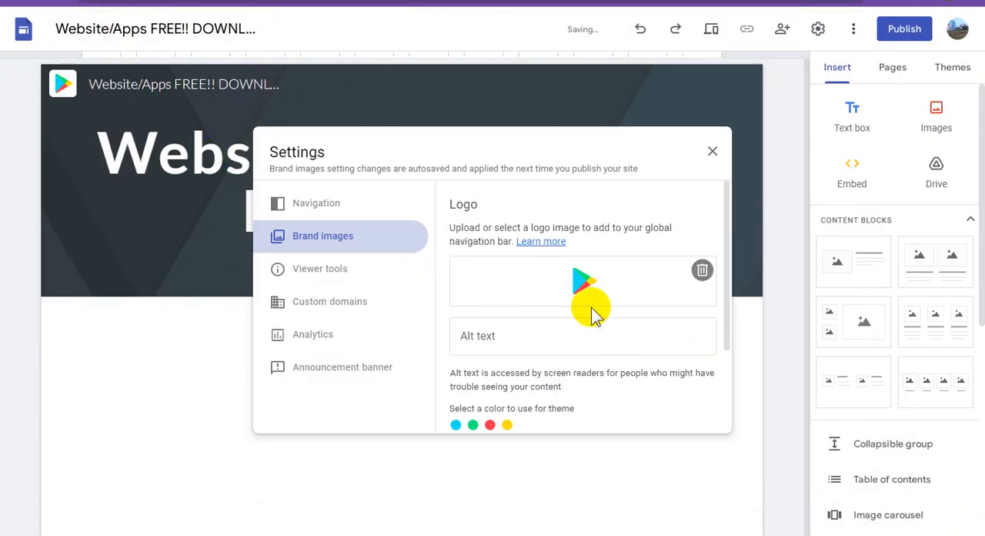
# Upload the same Google Play icon image as the site's favicon
pyautogui.scroll(-2, 588, 324)
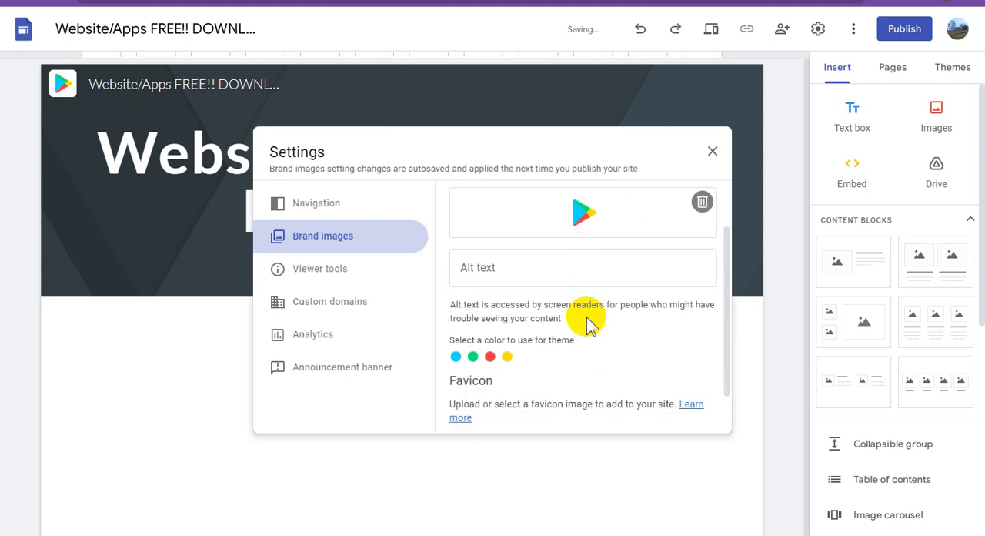
pyautogui.scroll(-1, 589, 324)
pyautogui.click(491, 398)
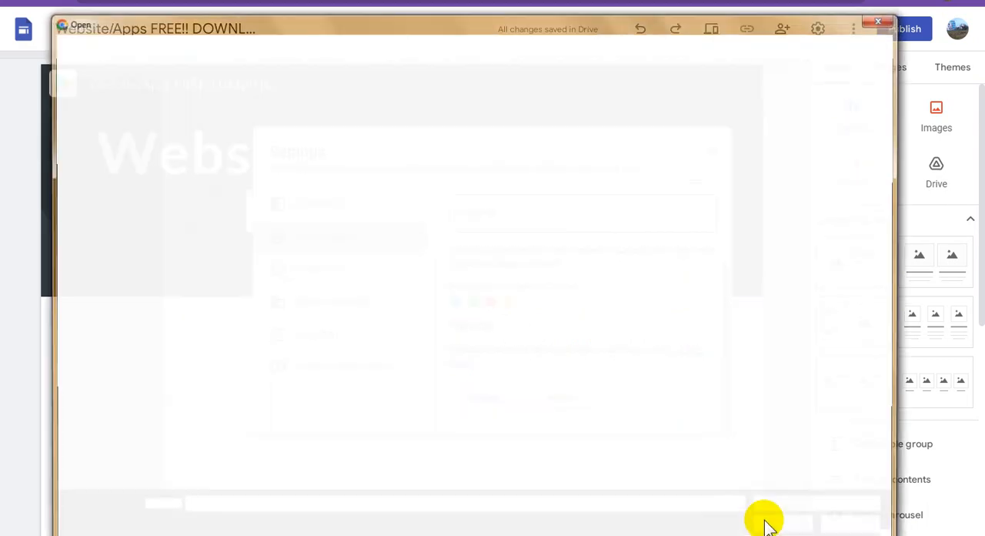
pyautogui.doubleClick(200, 112)
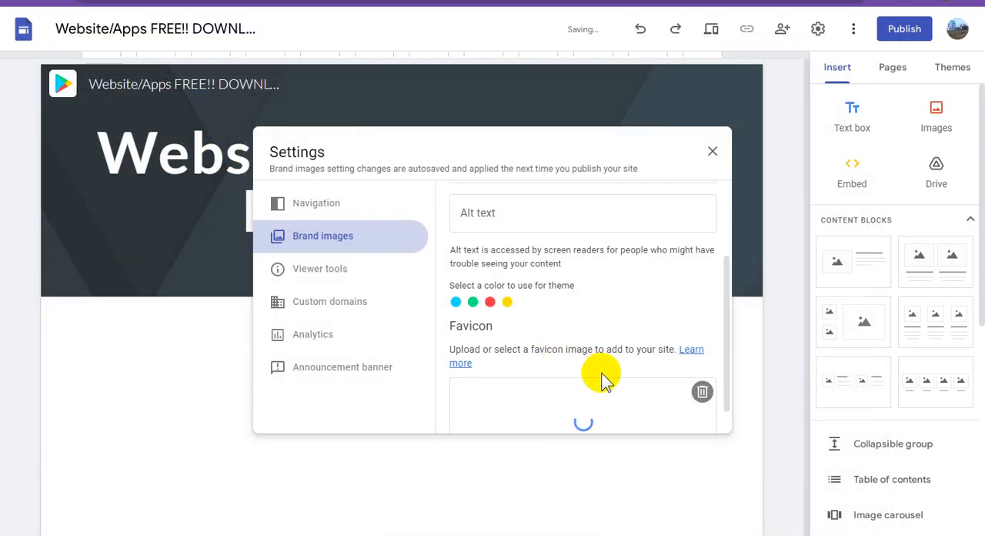
# Set the logo's alt text to "Website / Apps FREE!!! Download", check the viewer tools settings, and close the site settings
pyautogui.scroll(3, 604, 381)
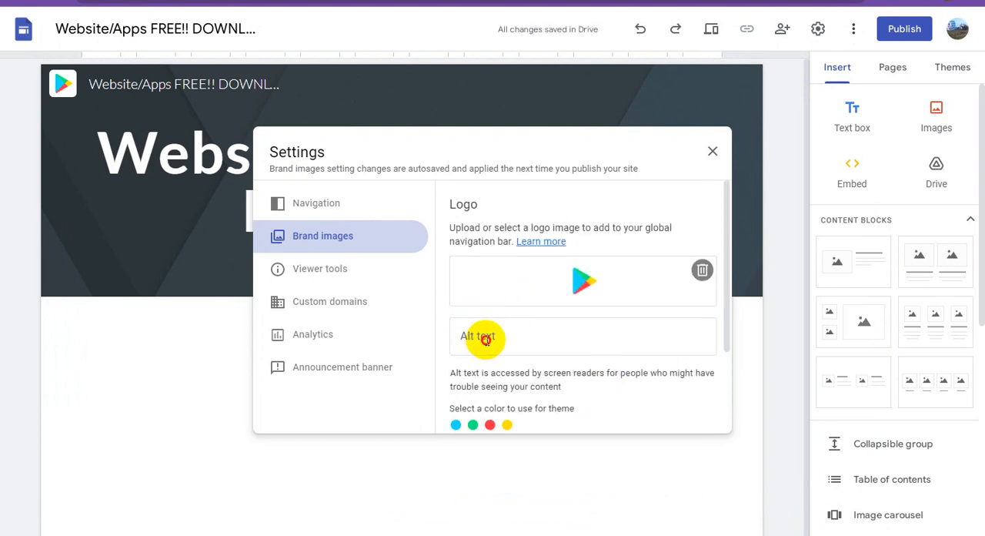
pyautogui.click(485, 339)
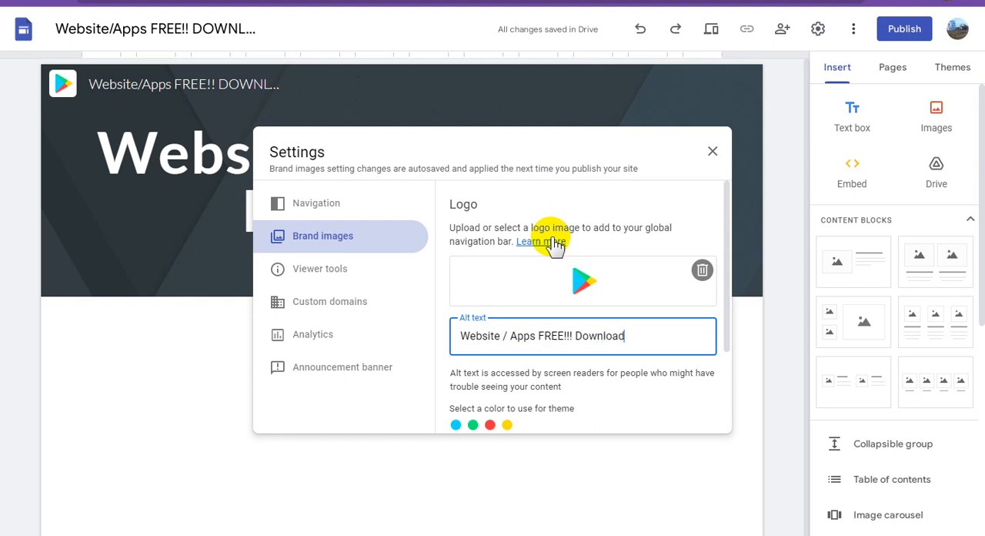
pyautogui.scroll(-3, 616, 308)
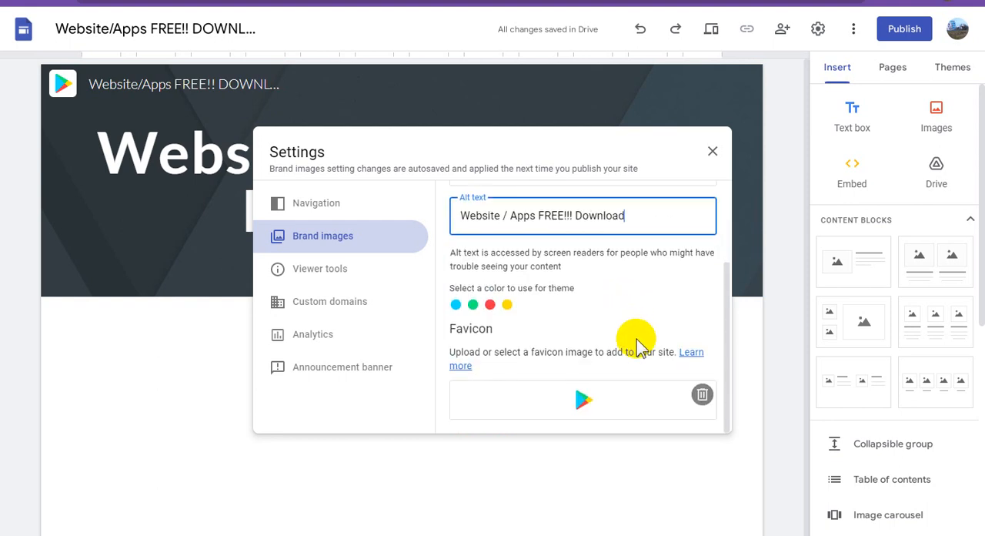
pyautogui.click(325, 271)
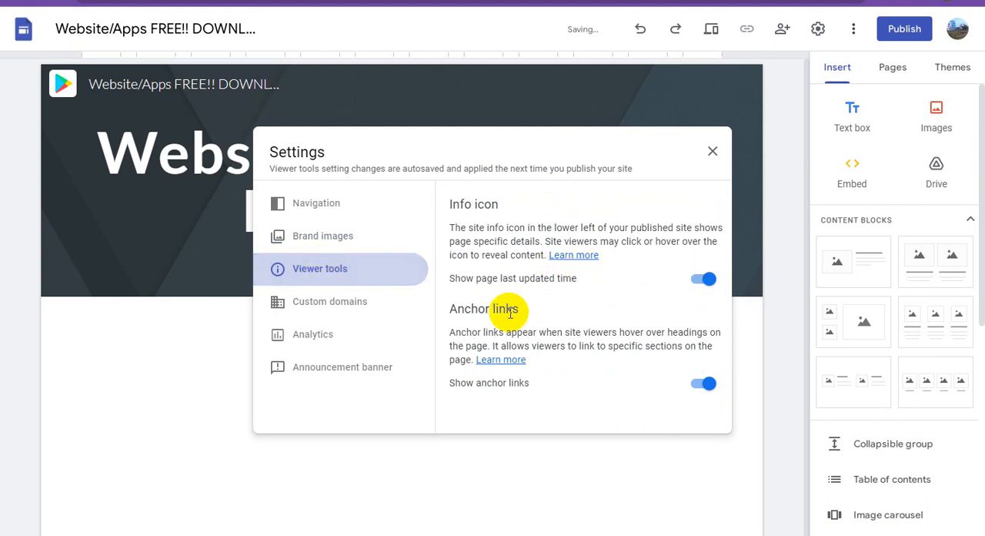
pyautogui.click(713, 151)
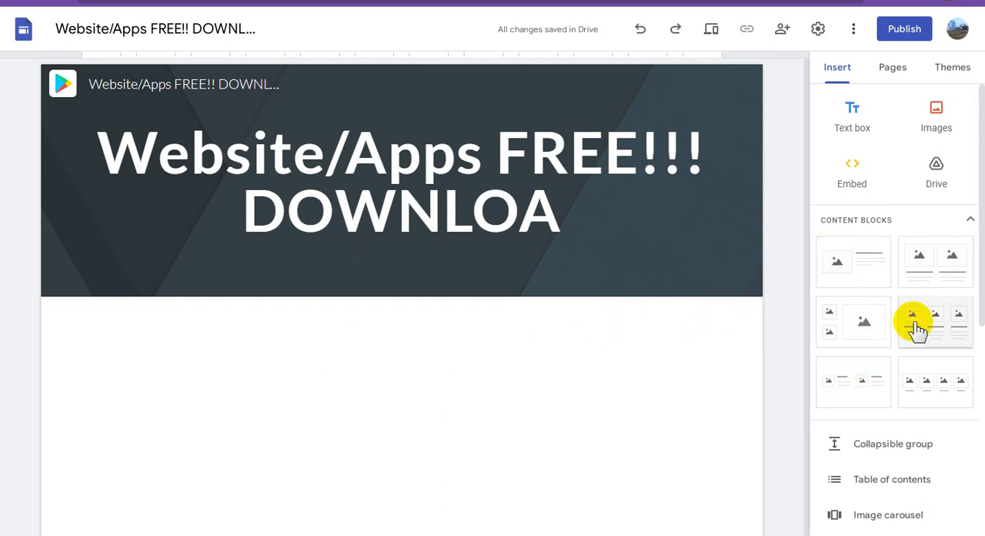
# Upload Screenshot_35.jpg from the tted folder to the page and centre the image below the header
pyautogui.click(936, 113)
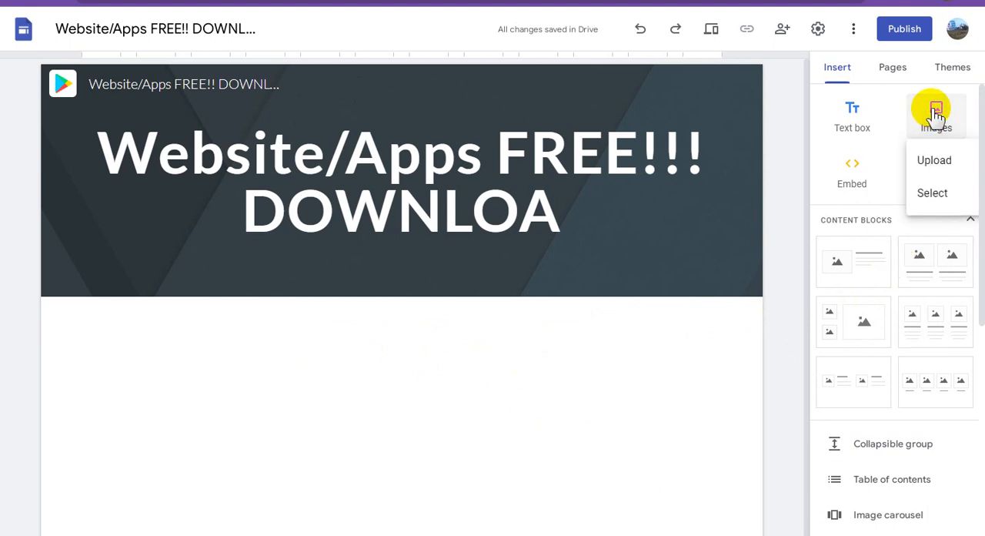
pyautogui.click(933, 161)
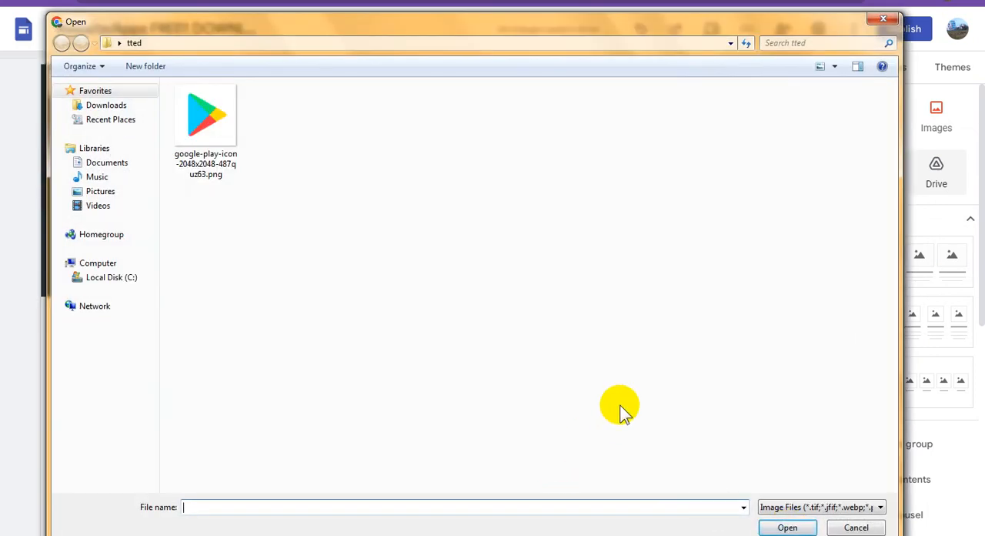
pyautogui.click(621, 406)
pyautogui.hotkey('ctrl', 'v')
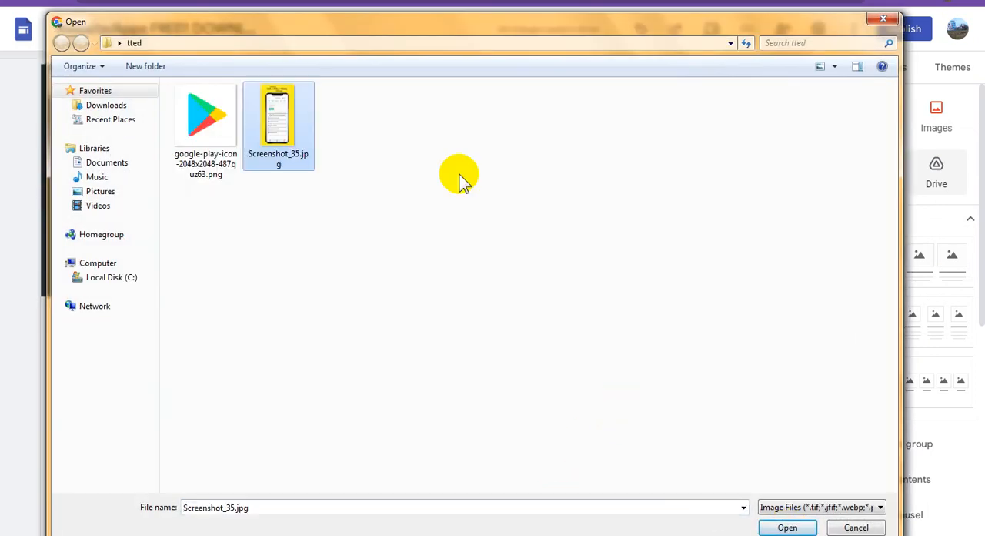
pyautogui.doubleClick(282, 114)
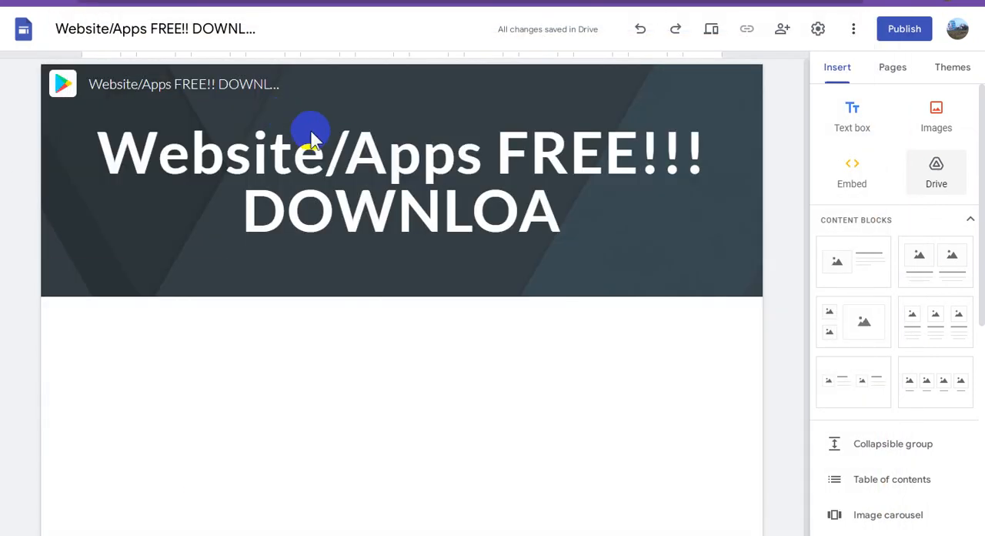
pyautogui.click(385, 285)
pyautogui.scroll(-2, 388, 291)
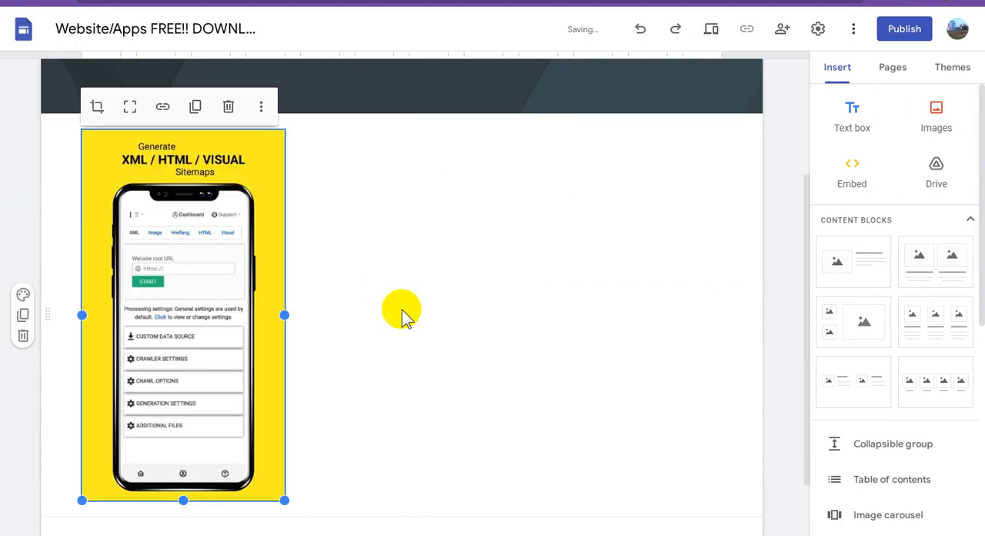
pyautogui.moveTo(196, 259); pyautogui.dragTo(433, 257)
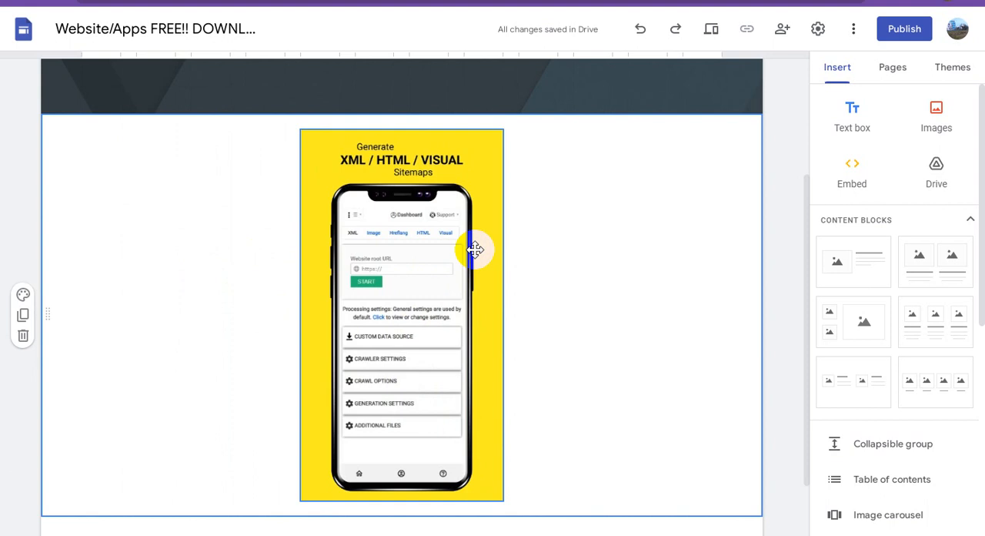
# Set the phone image's alt text to "My Sitemap Generator", leaving it not marked as decorative
pyautogui.click(402, 280)
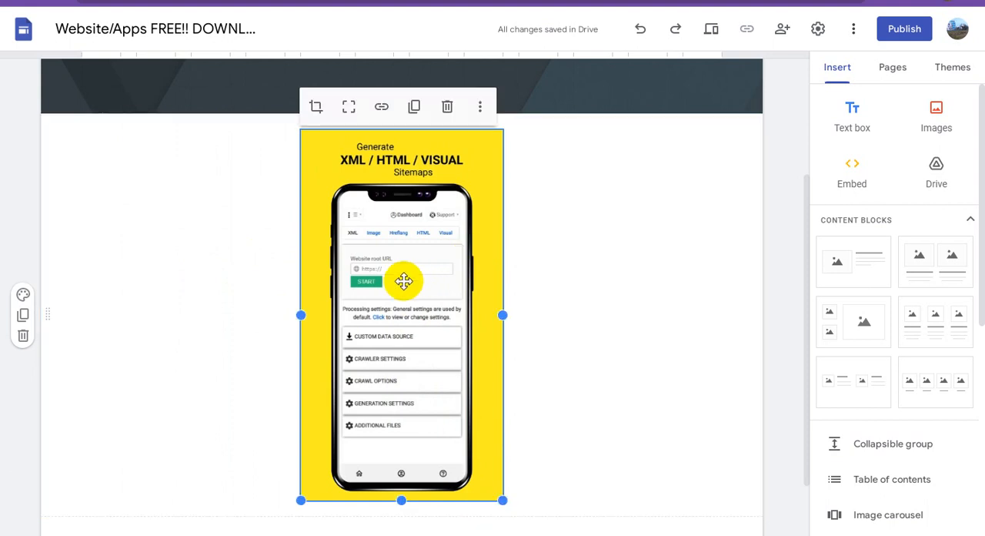
pyautogui.click(476, 108)
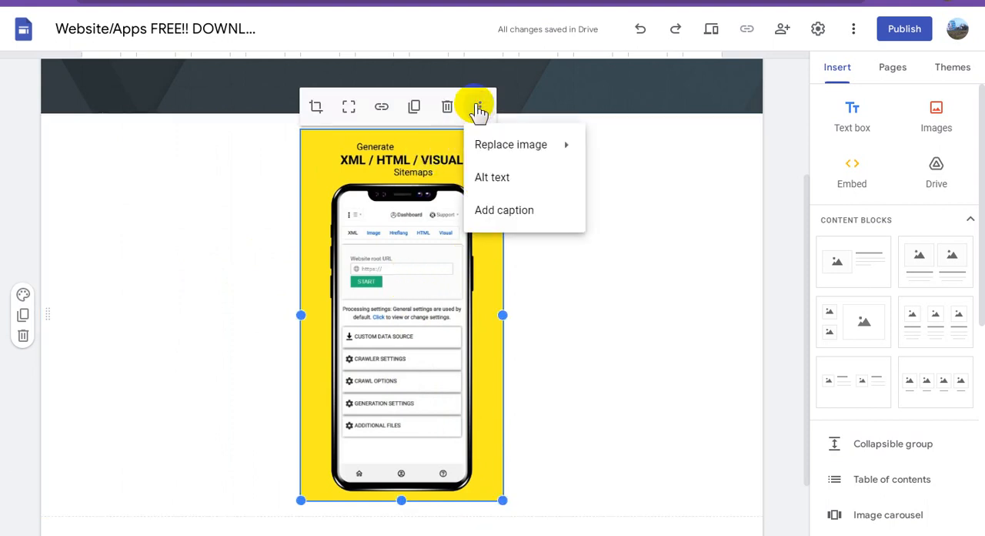
pyautogui.click(515, 175)
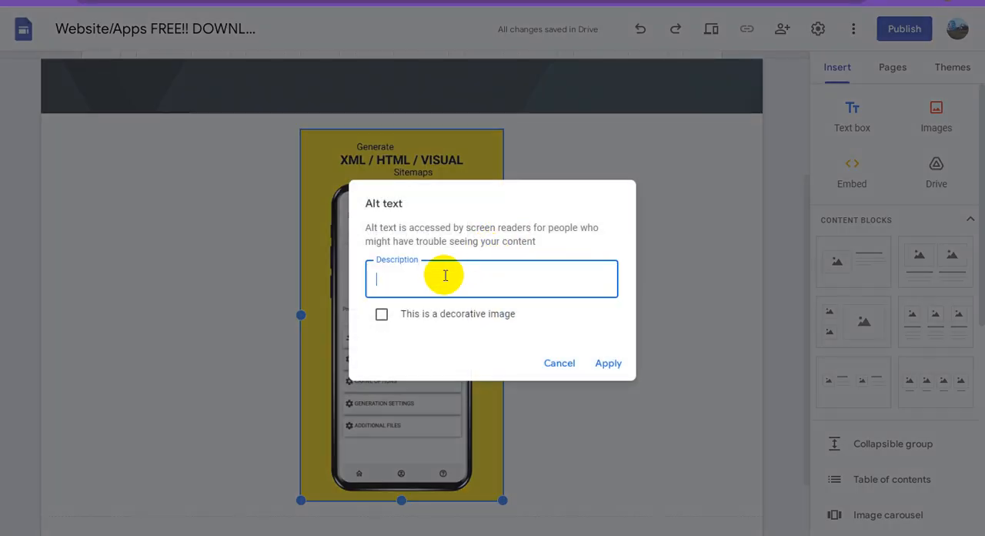
pyautogui.write('My Sitemap Generator')
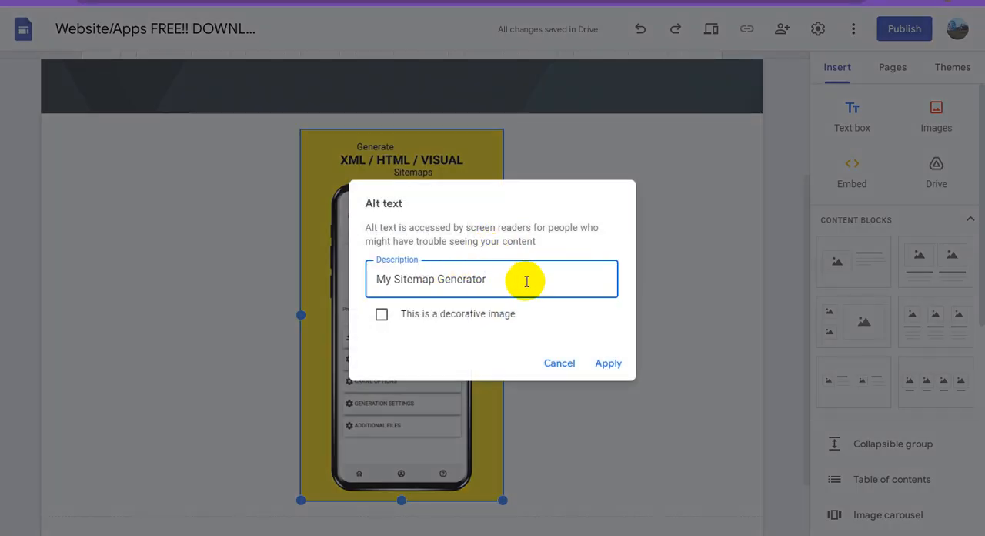
pyautogui.click(383, 315)
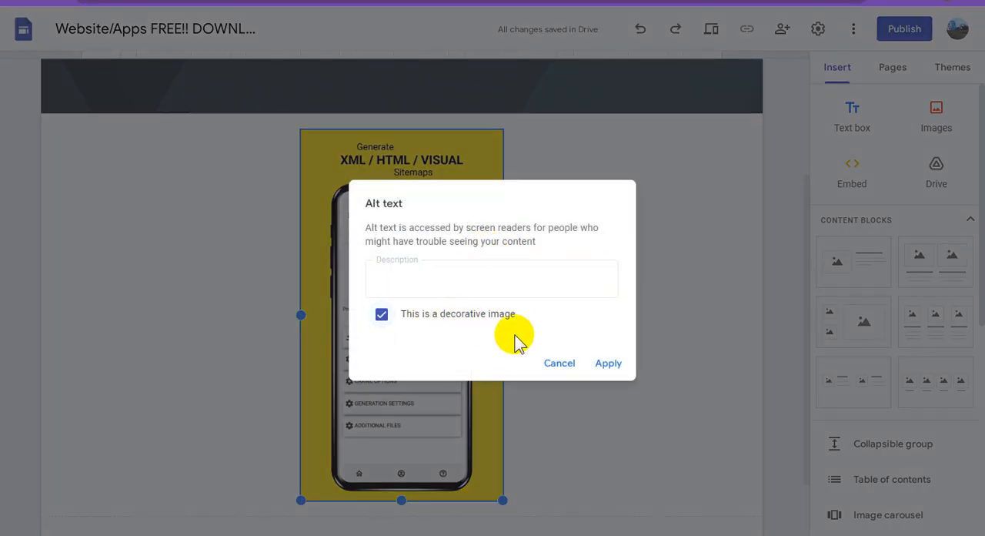
pyautogui.click(433, 279)
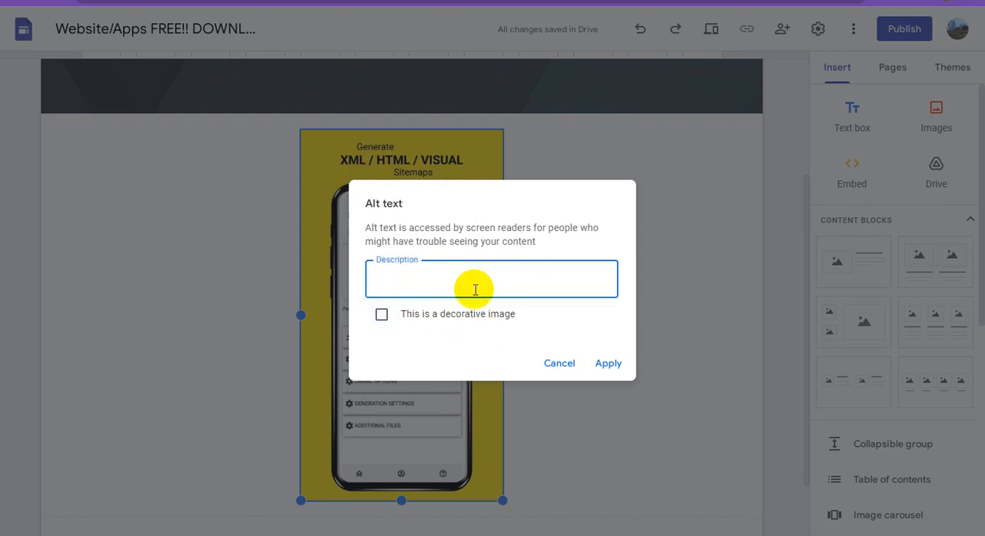
pyautogui.write('My Sitemap Generator')
pyautogui.click(608, 362)
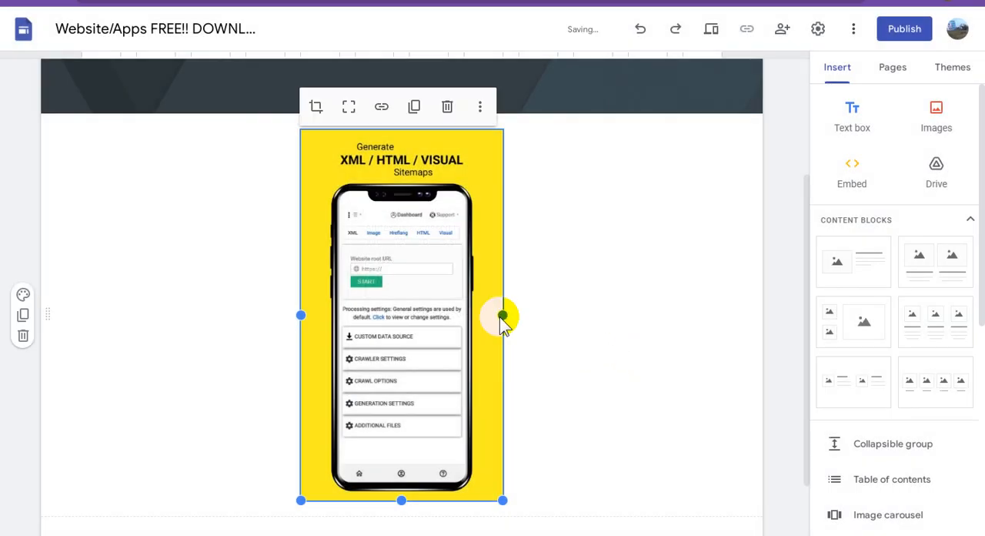
# Add the caption "My Sitemap Generator" under the image, remove its trailing blank lines, and widen it to fit on one line
pyautogui.click(480, 107)
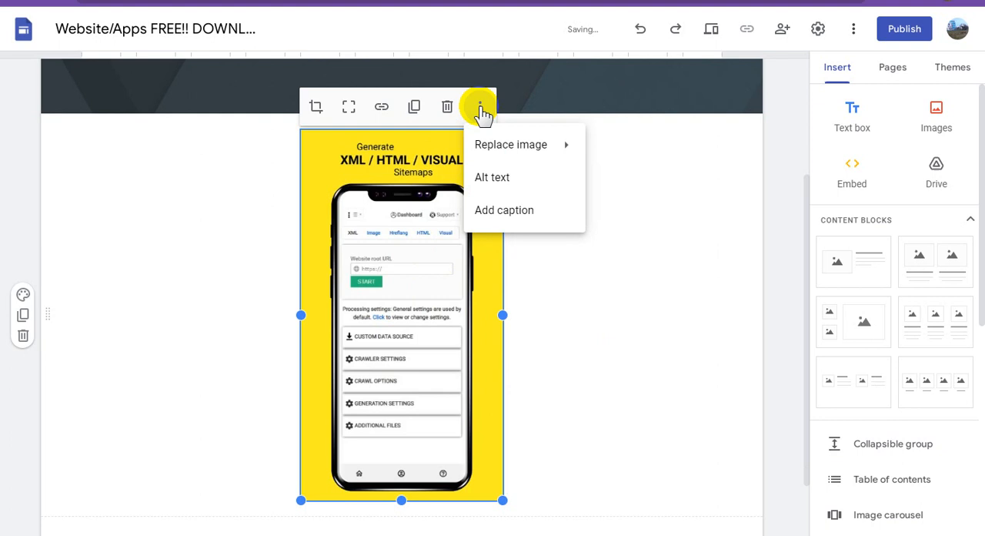
pyautogui.click(504, 216)
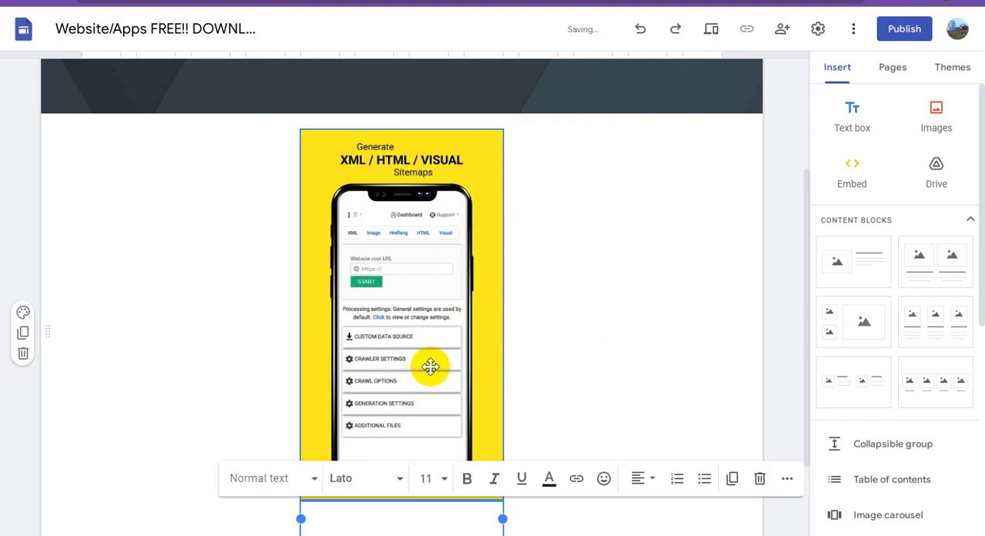
pyautogui.write('My Sitemap Generator')
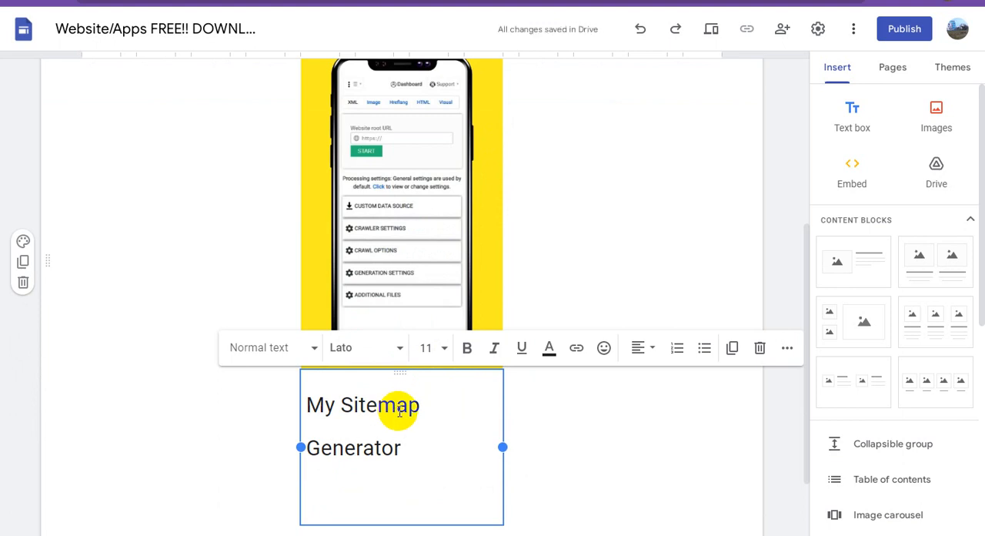
pyautogui.press('BackSpace')
pyautogui.press('BackSpace')
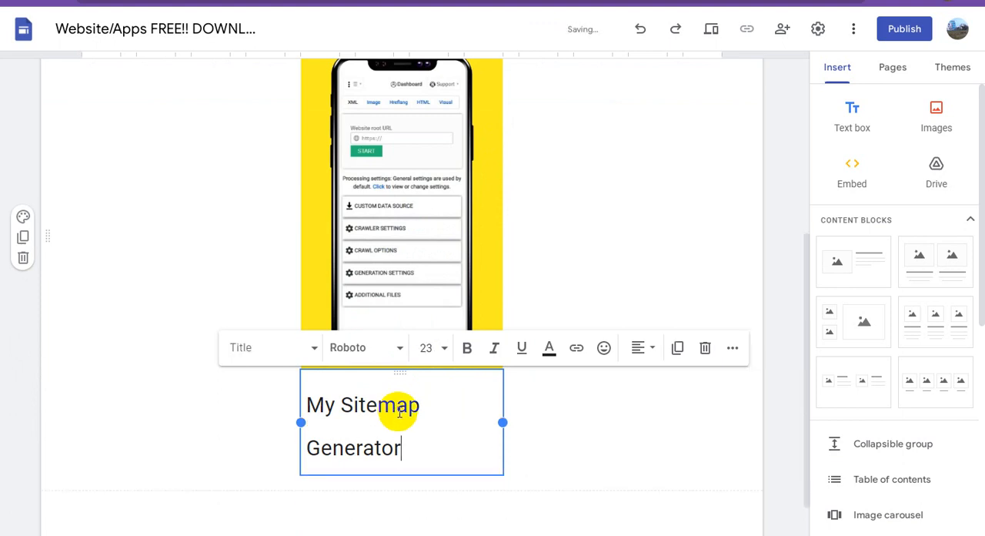
pyautogui.moveTo(505, 421); pyautogui.dragTo(629, 423)
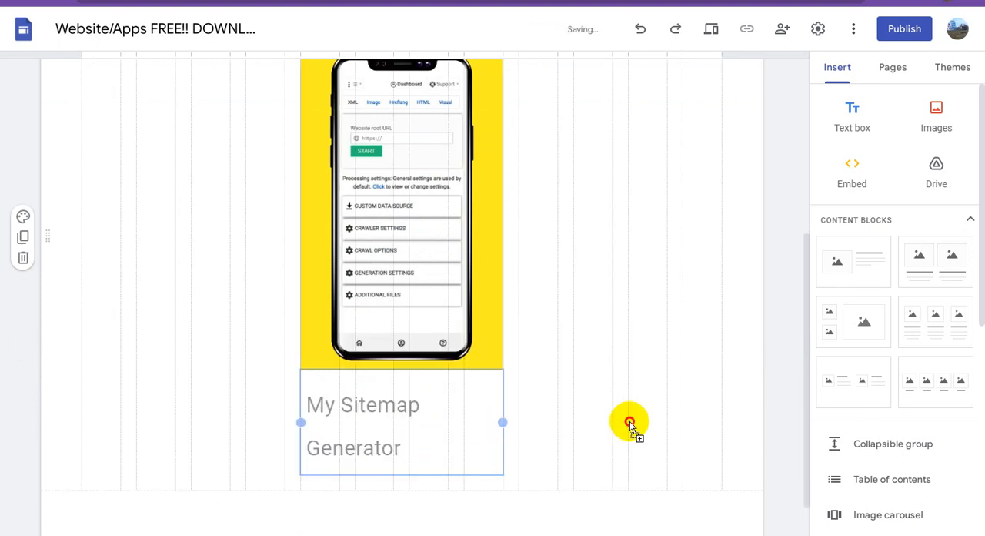
# Make the whole image caption bold and colour its text red
pyautogui.click(330, 433)
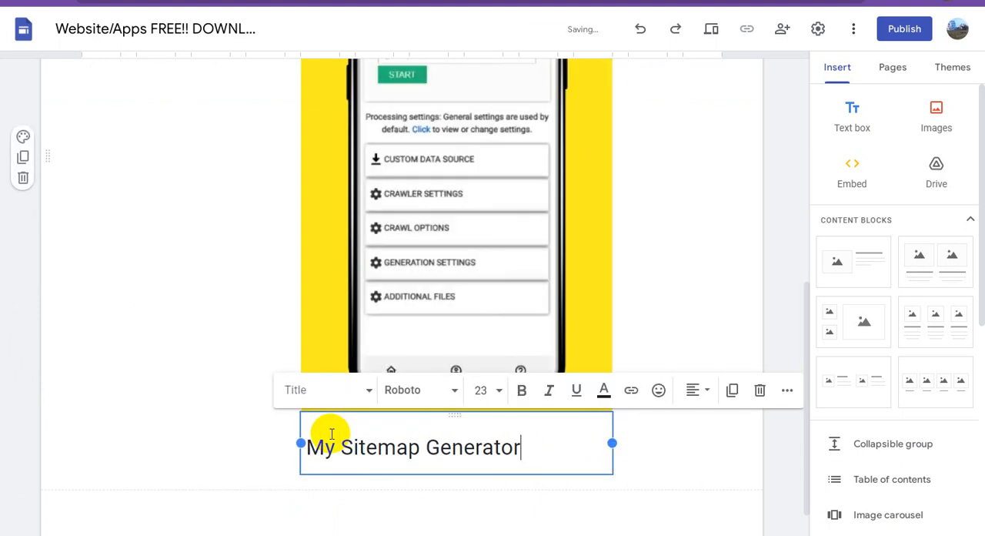
pyautogui.tripleClick(405, 448)
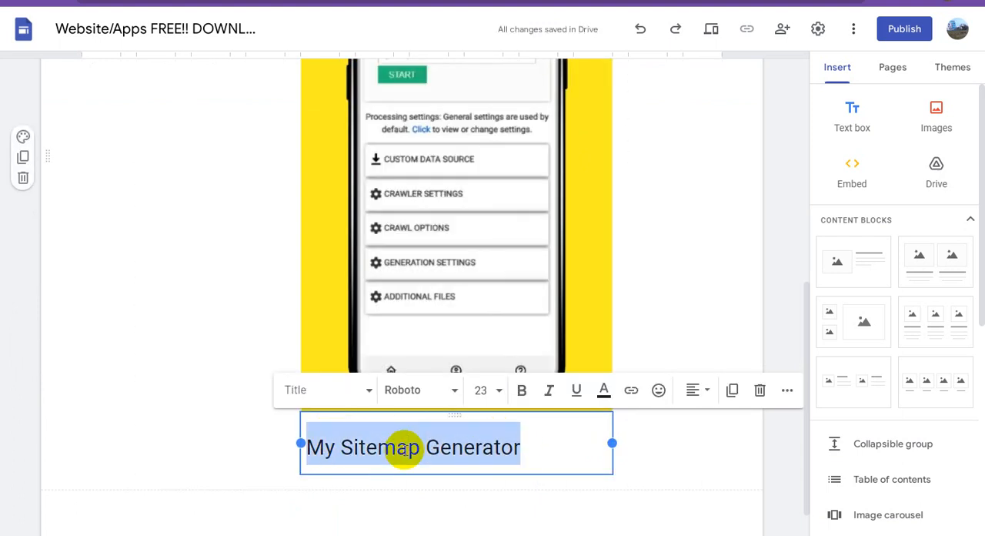
pyautogui.click(521, 391)
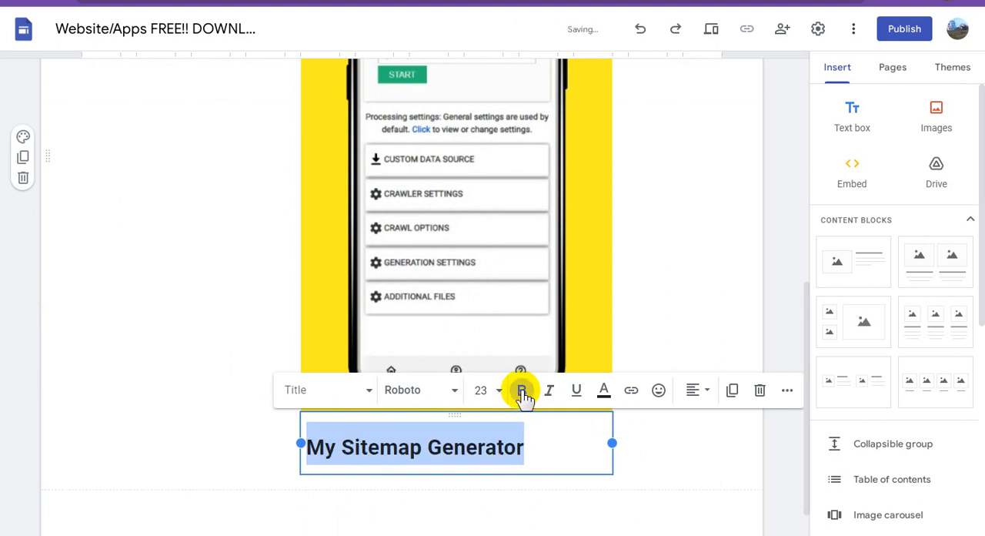
pyautogui.click(604, 393)
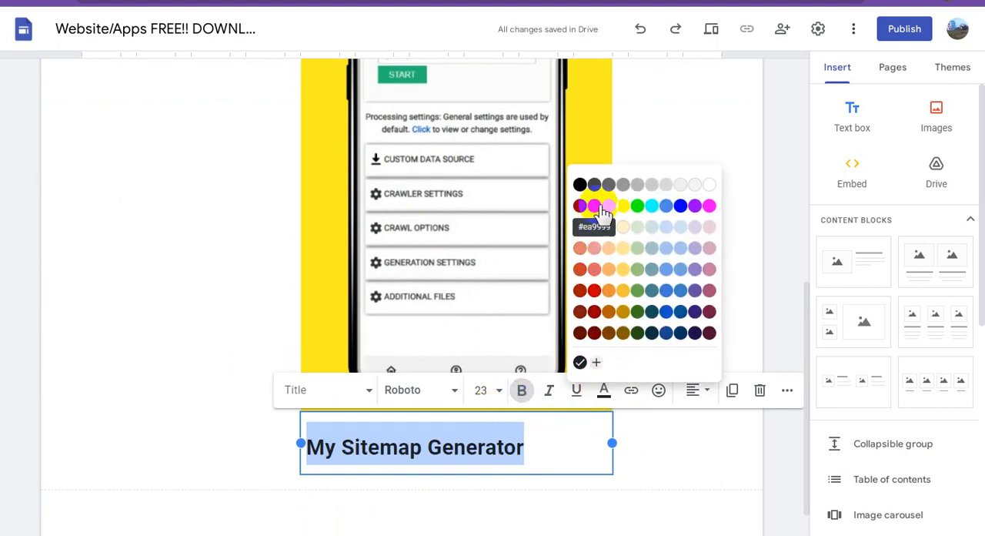
pyautogui.click(595, 206)
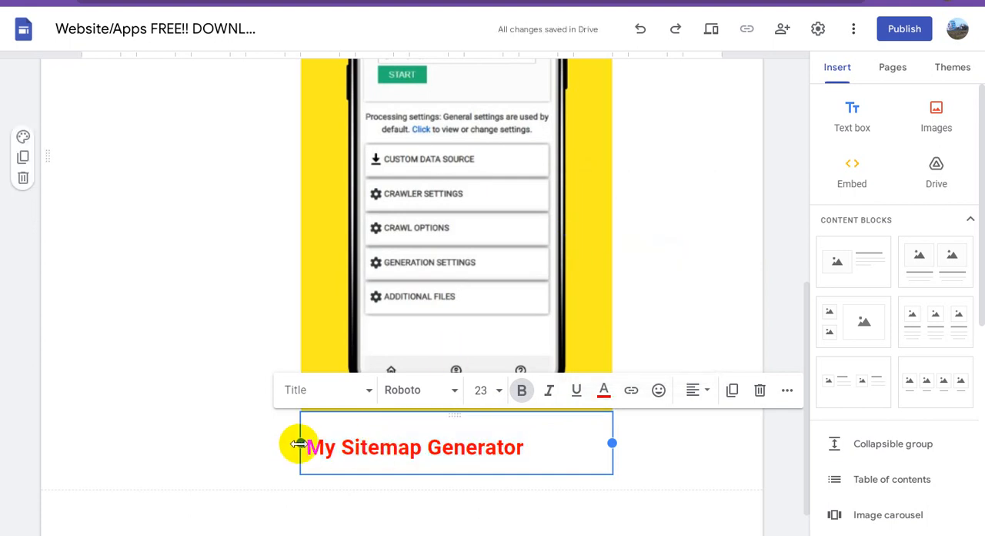
# Extend the image and caption block further to the left and centre-align the caption text
pyautogui.moveTo(298, 444); pyautogui.dragTo(261, 447)
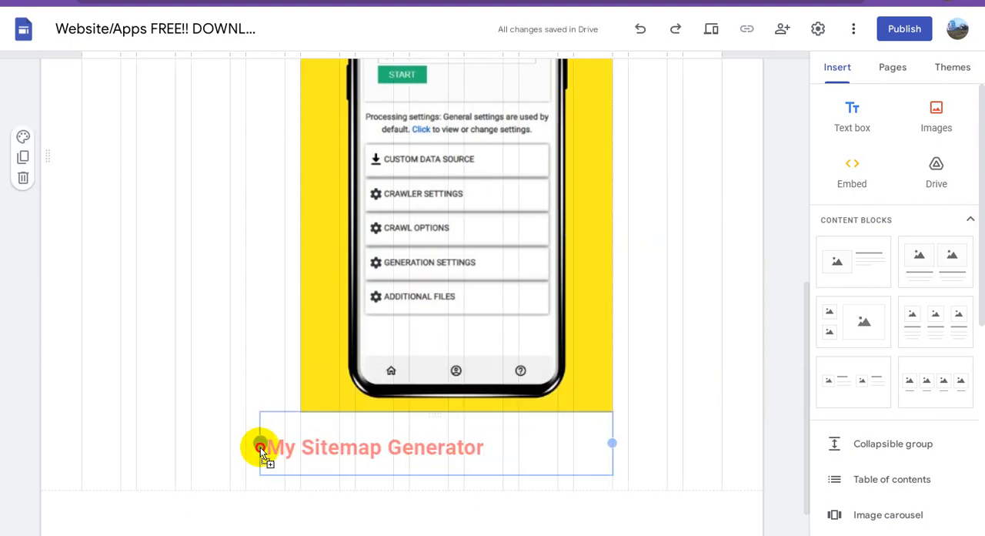
pyautogui.click(378, 447)
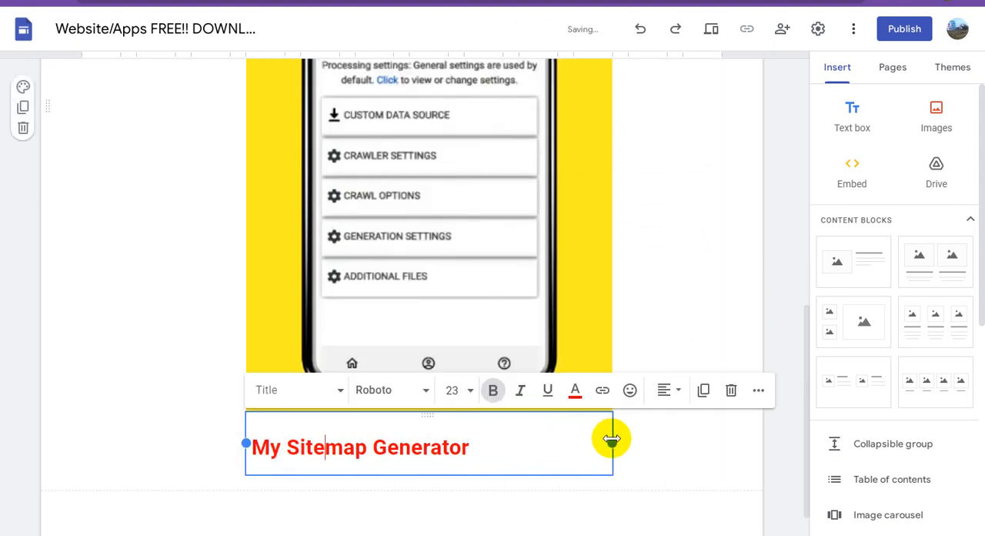
pyautogui.tripleClick(408, 447)
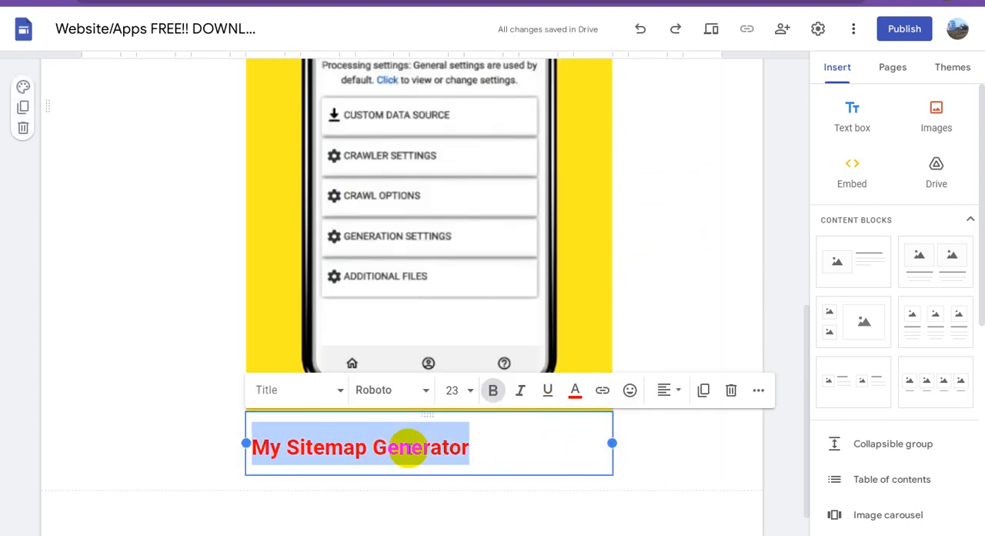
pyautogui.click(667, 390)
pyautogui.click(672, 465)
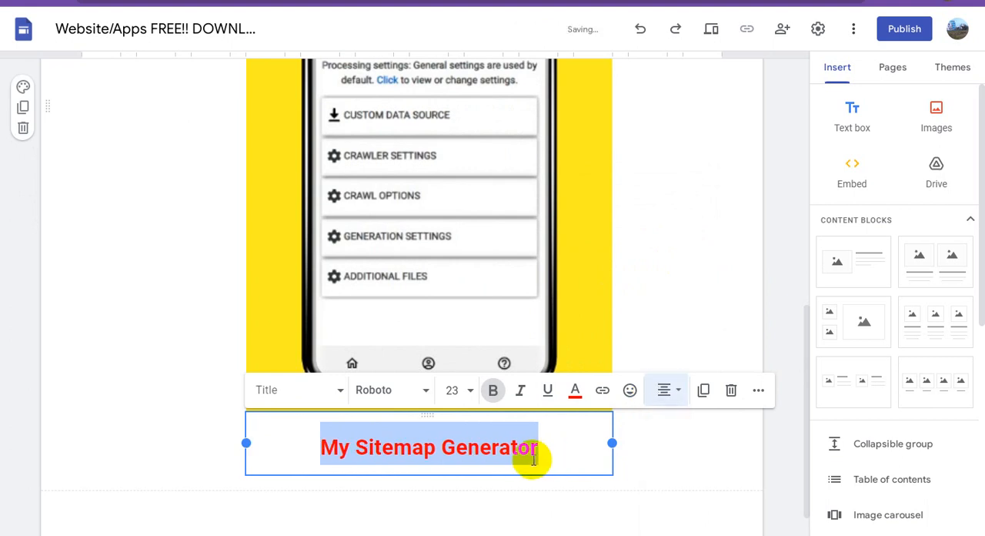
# Extend the caption to read "My Sitemap Generator DOWNLOAD HERE", with "HERE" on the second line
pyautogui.click(457, 447)
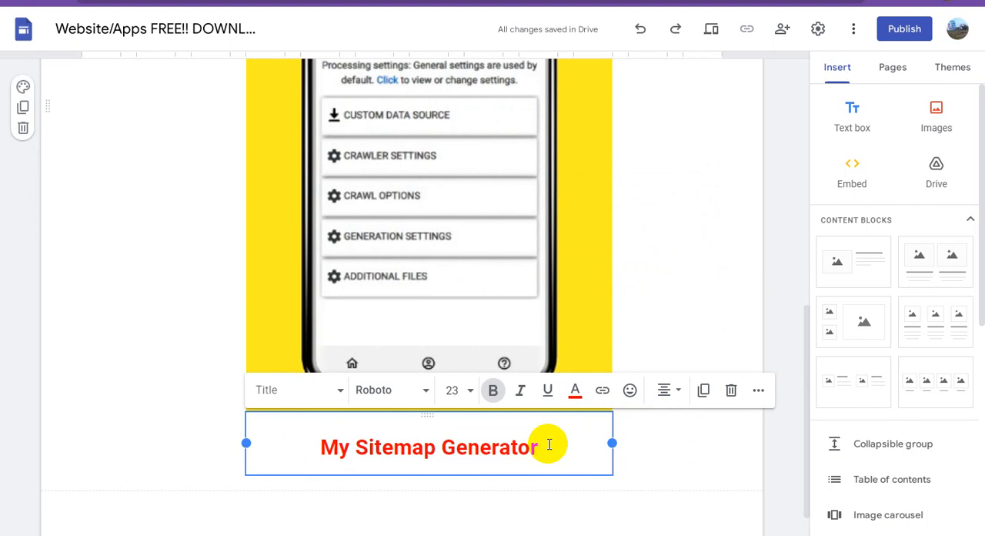
pyautogui.press('Return')
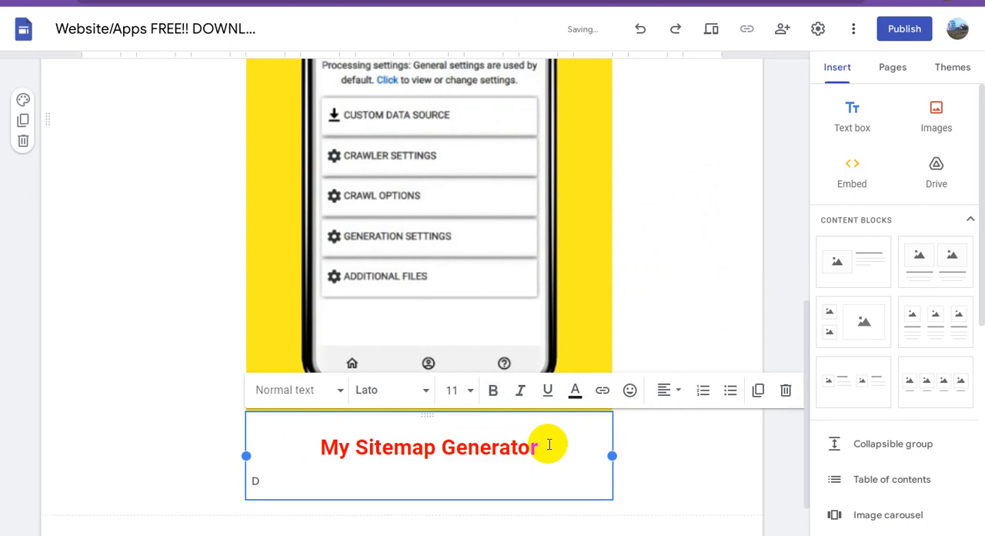
pyautogui.press('BackSpace')
pyautogui.press('BackSpace')
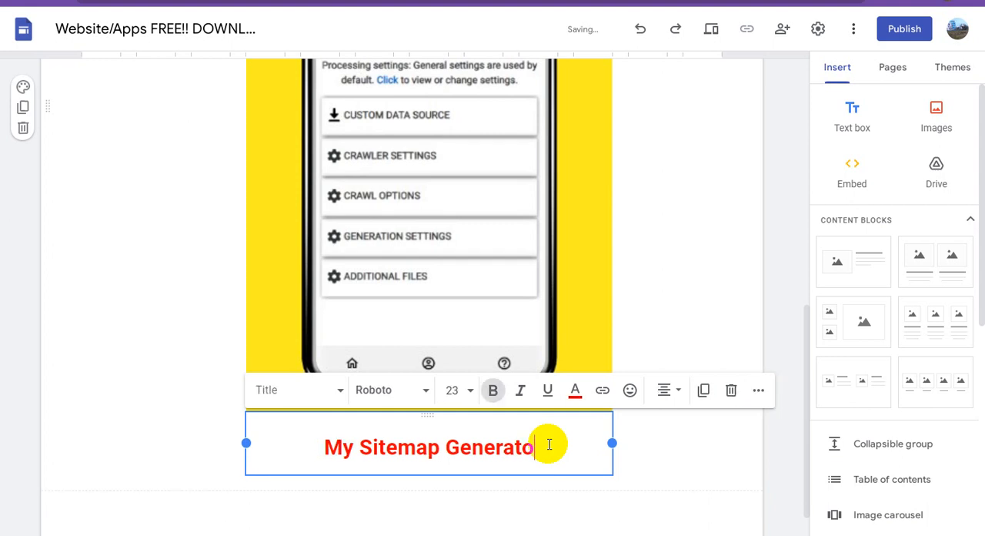
pyautogui.write('r D')
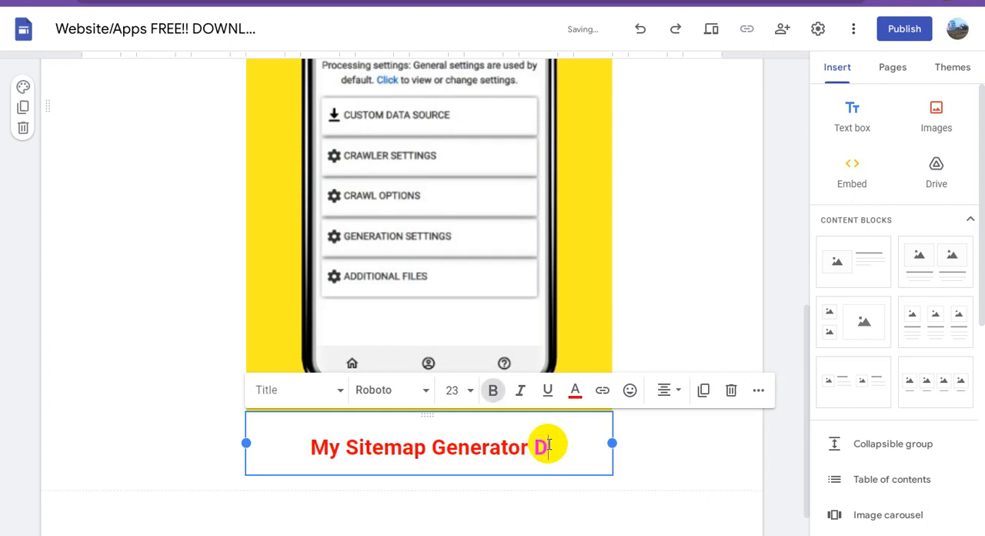
pyautogui.write('OW')
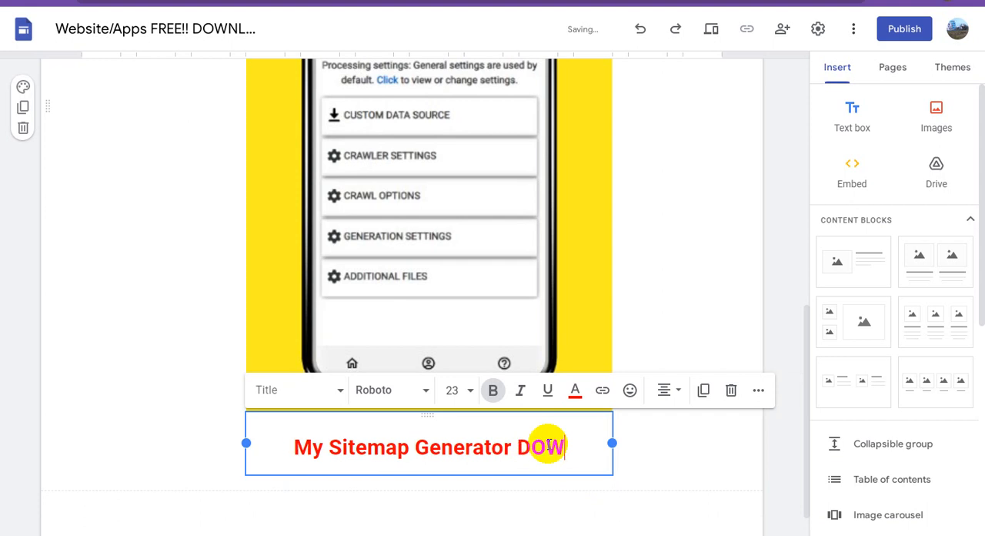
pyautogui.write('NLO')
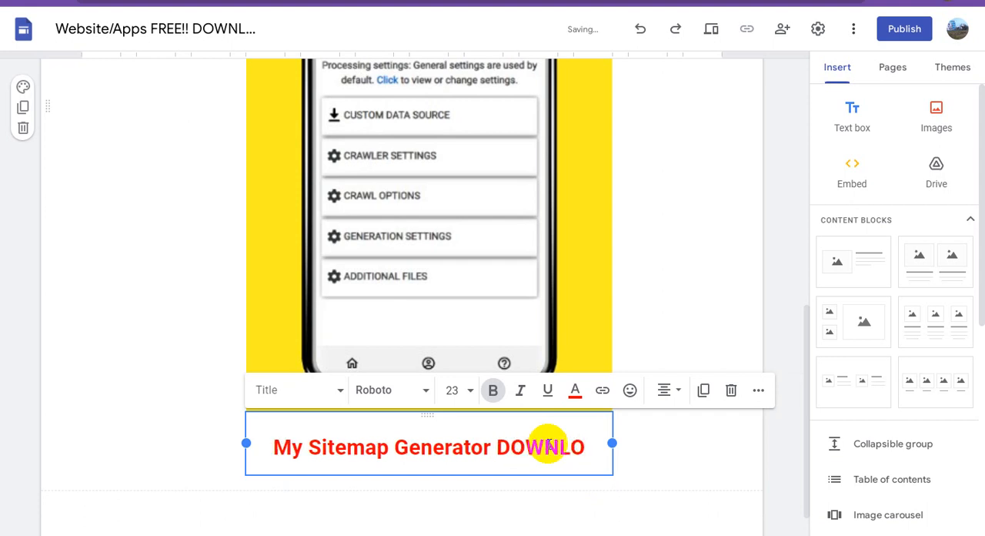
pyautogui.write('AD')
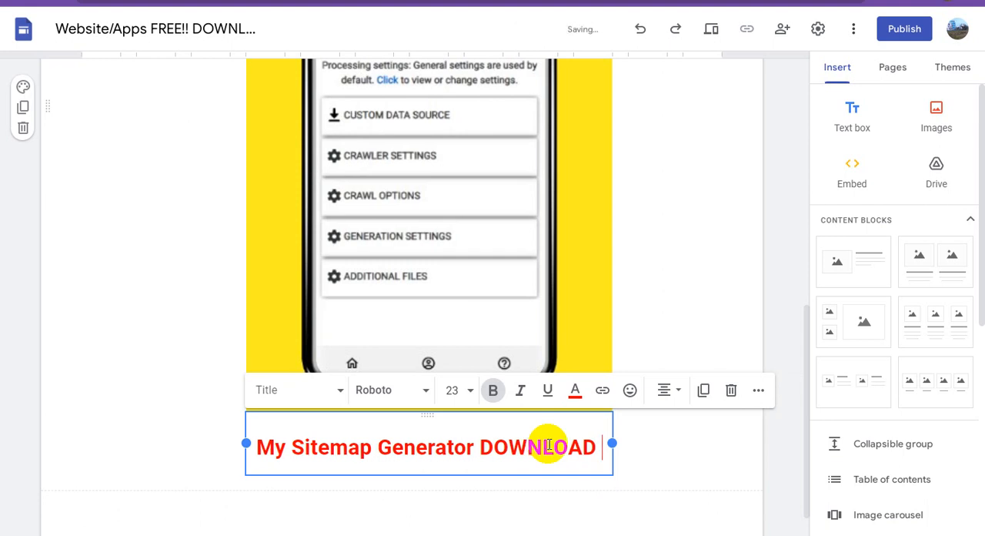
pyautogui.press('Return')
pyautogui.write('HERE')
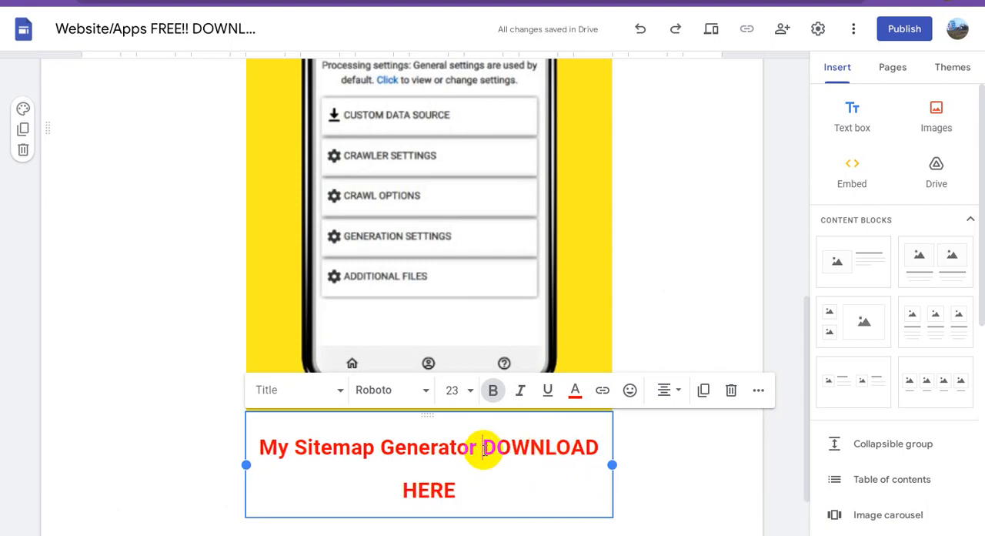
# Try putting "DOWNLOAD HERE" on its own line in the image caption, and rejoin the lines
pyautogui.press('Return')
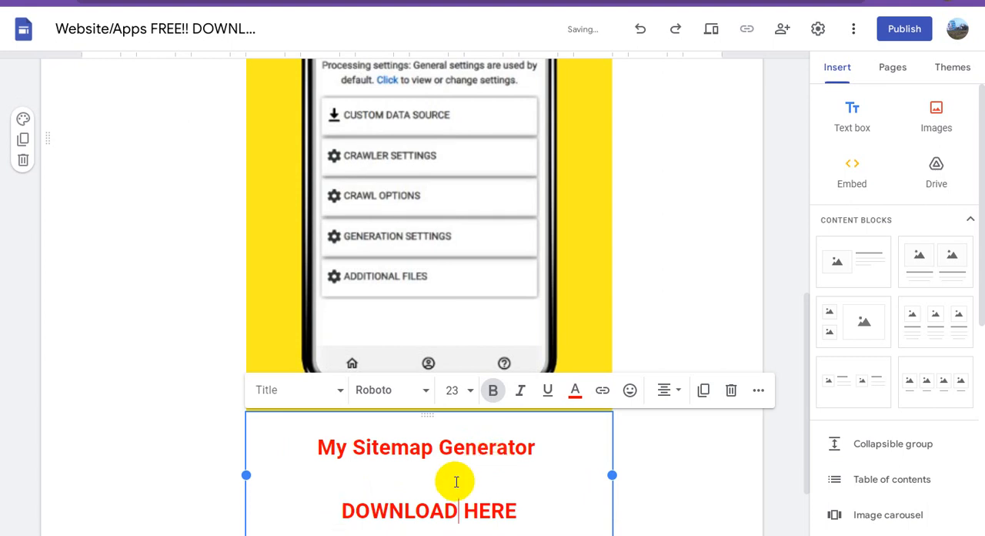
pyautogui.scroll(-1, 456, 482)
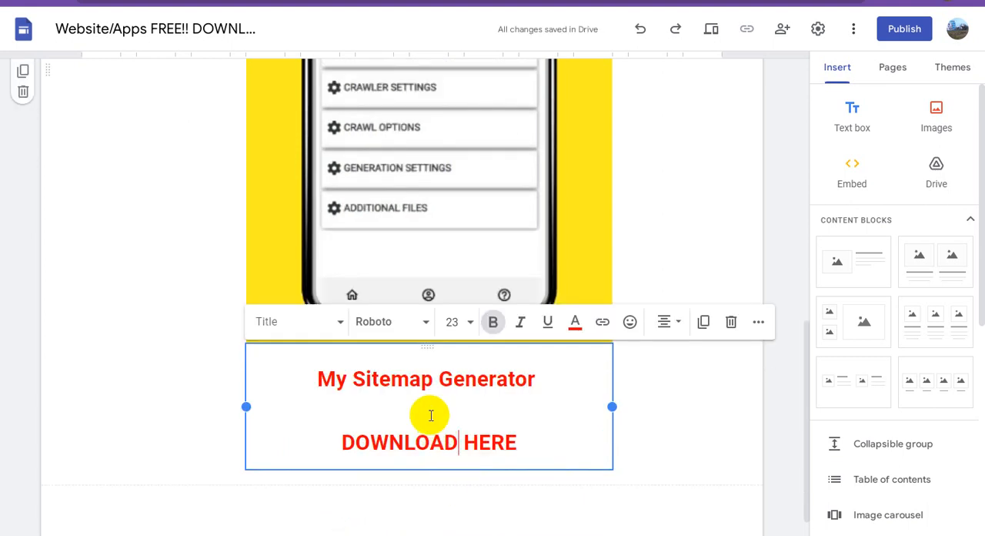
pyautogui.click(539, 378)
pyautogui.press('BackSpace')
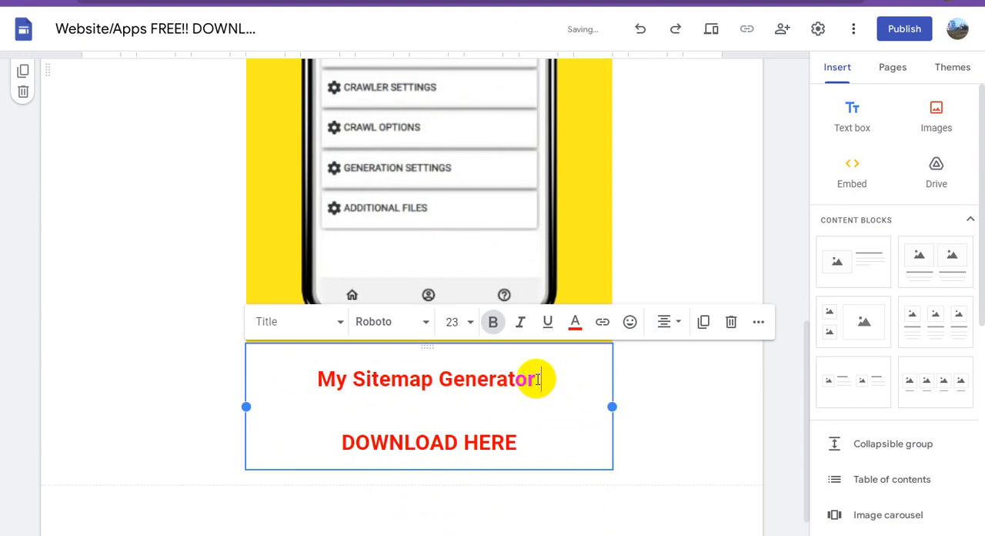
pyautogui.press('Delete')
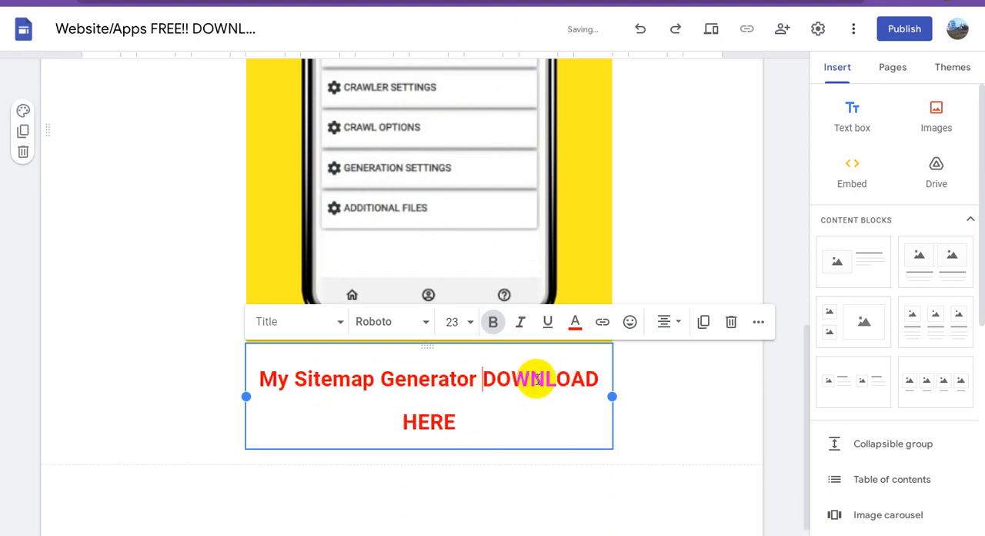
# Widen the image and caption block until "My Sitemap Generator DOWNLOAD HERE" fits on one line
pyautogui.moveTo(671, 398); pyautogui.dragTo(636, 396)
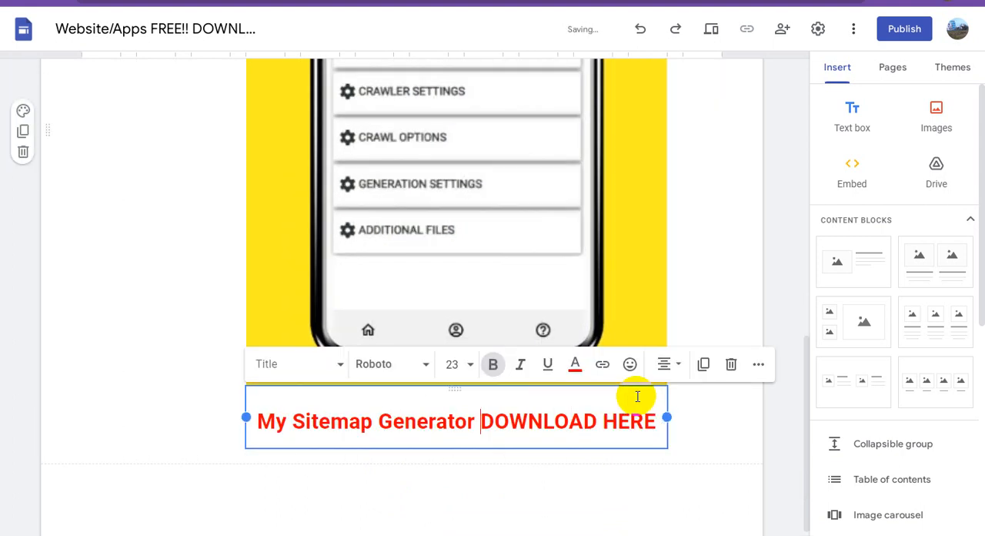
pyautogui.click(698, 243)
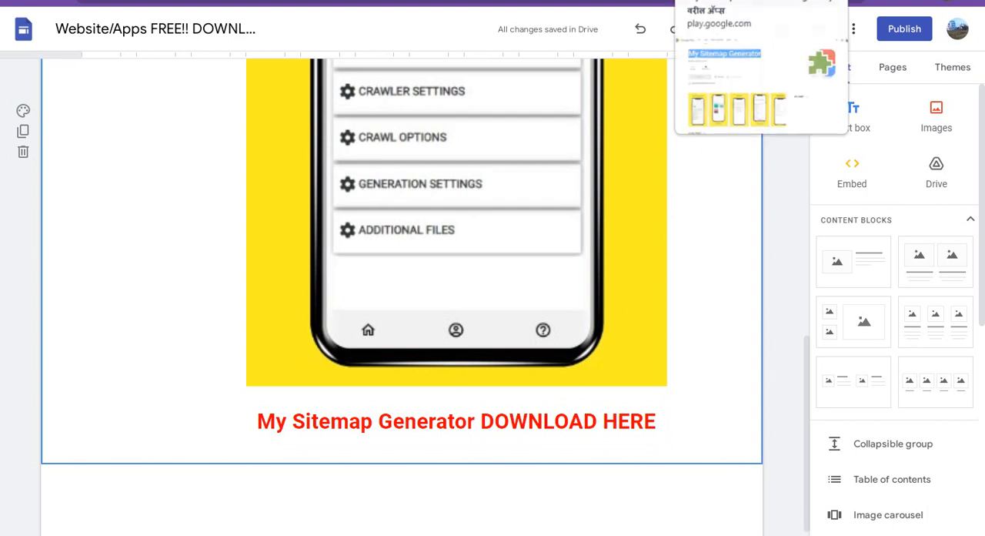
# Copy the web address of the My Sitemap Generator page on Google Play
pyautogui.click(706, 1)
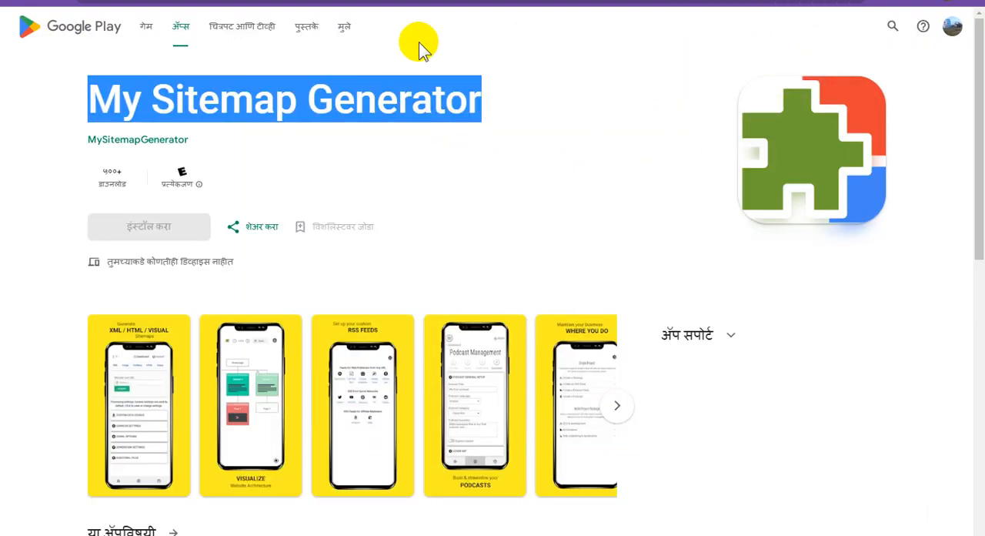
pyautogui.click(478, 1)
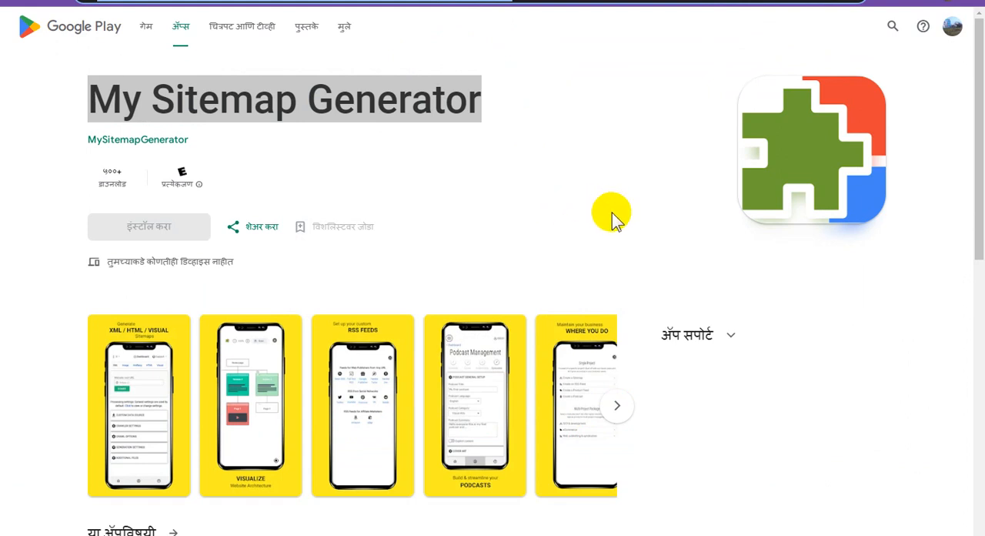
pyautogui.click(677, 1)
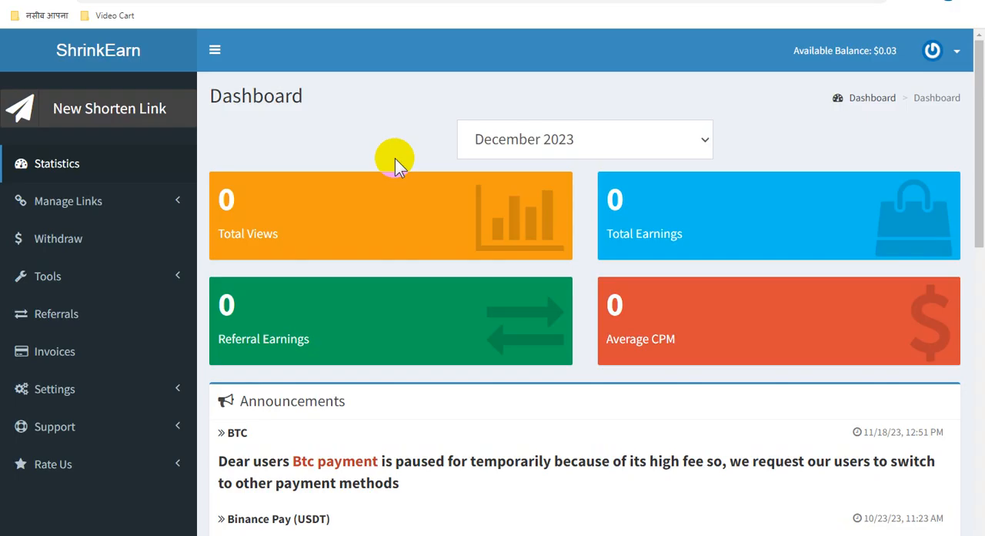
# Switch to the ShrinkEarn dashboard and create a short link from the copied Google Play address
pyautogui.click(145, 105)
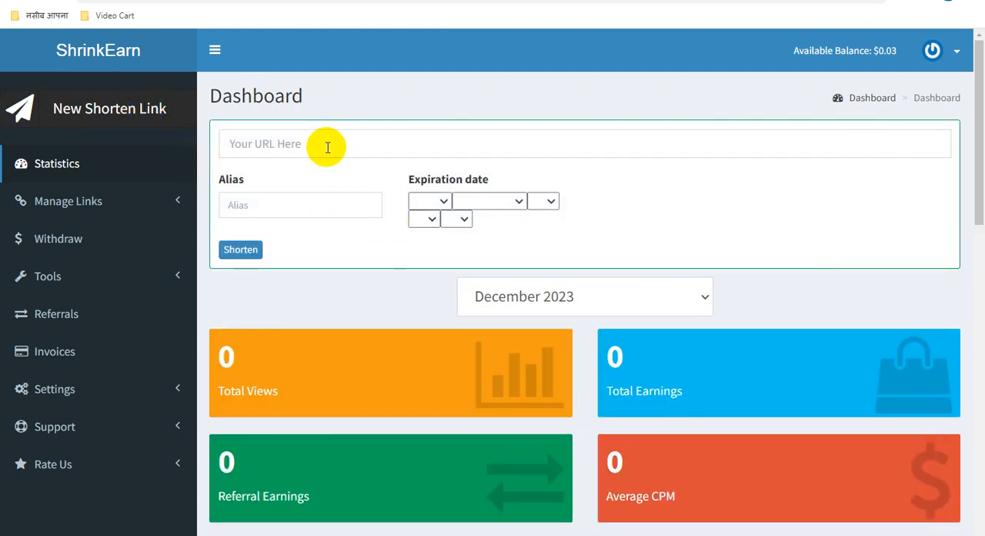
pyautogui.click(309, 145)
pyautogui.write('https://play.google.com/store/apps/details?id=com.mysitemapgenerator.www.twa&hl=mr&gl=US')
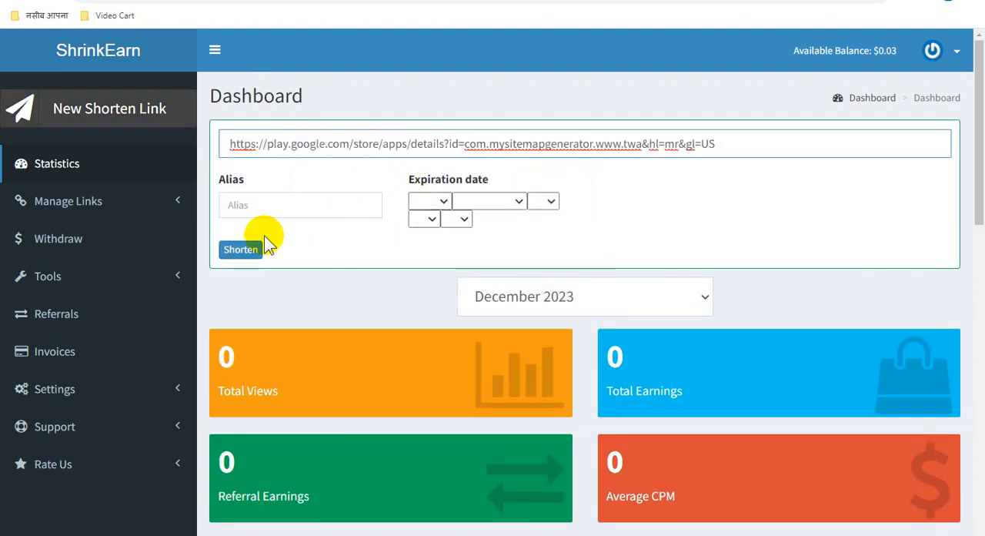
pyautogui.click(241, 249)
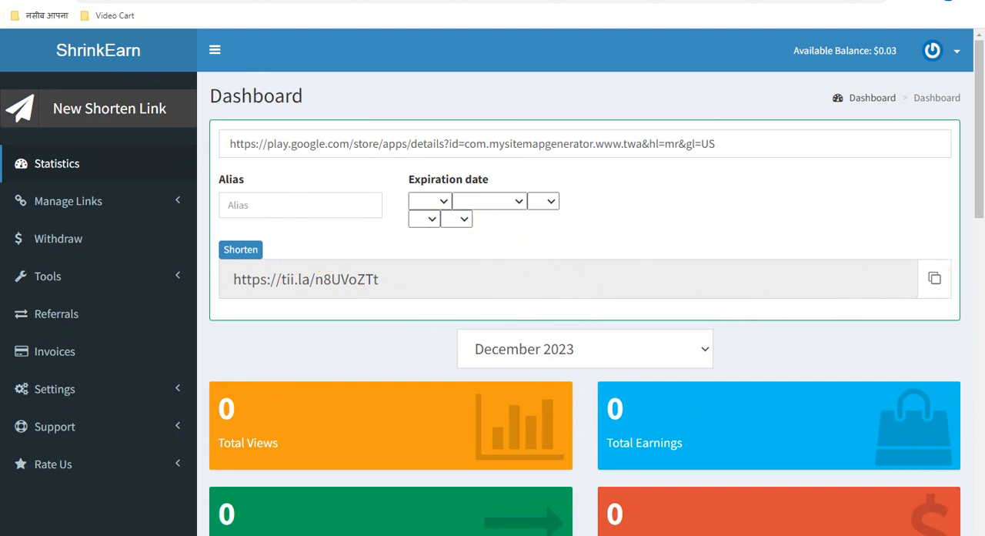
pyautogui.click(274, 534)
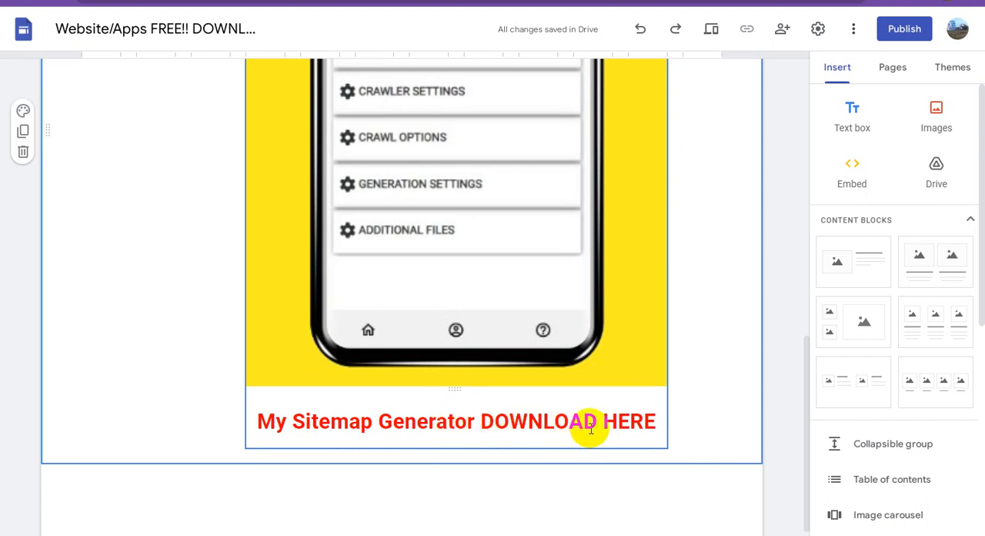
pyautogui.moveTo(645, 420); pyautogui.dragTo(486, 423)
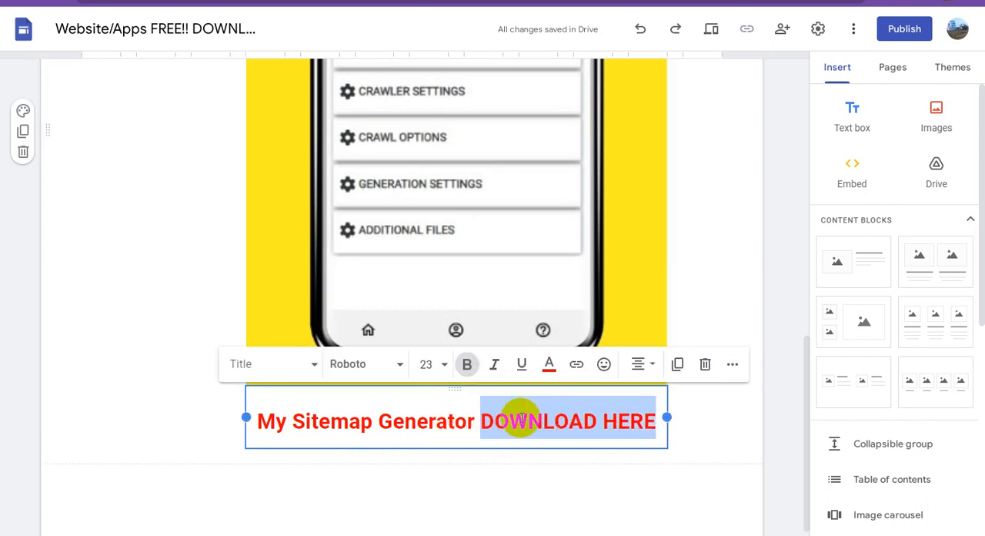
pyautogui.click(577, 367)
pyautogui.write('https://tii.la/n8UVoZTt')
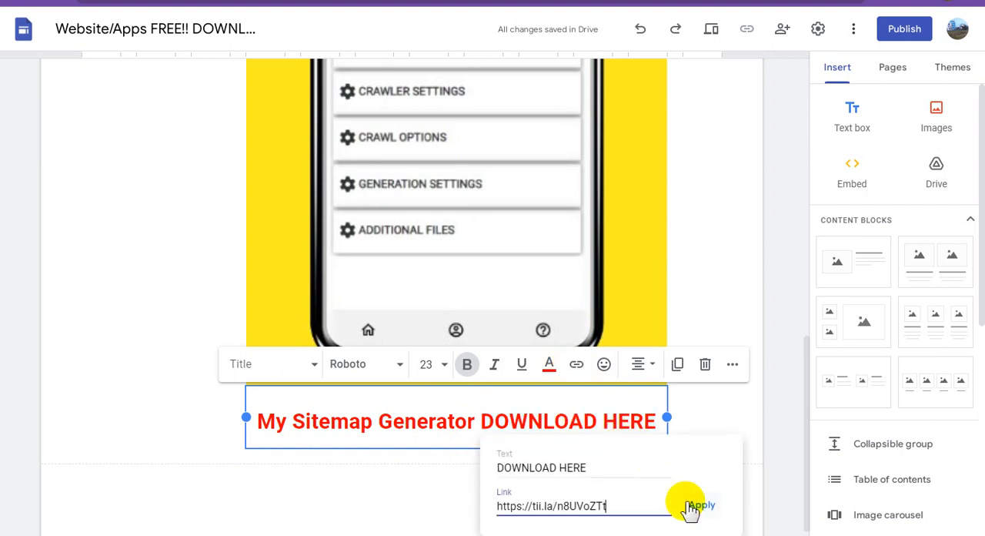
pyautogui.click(700, 506)
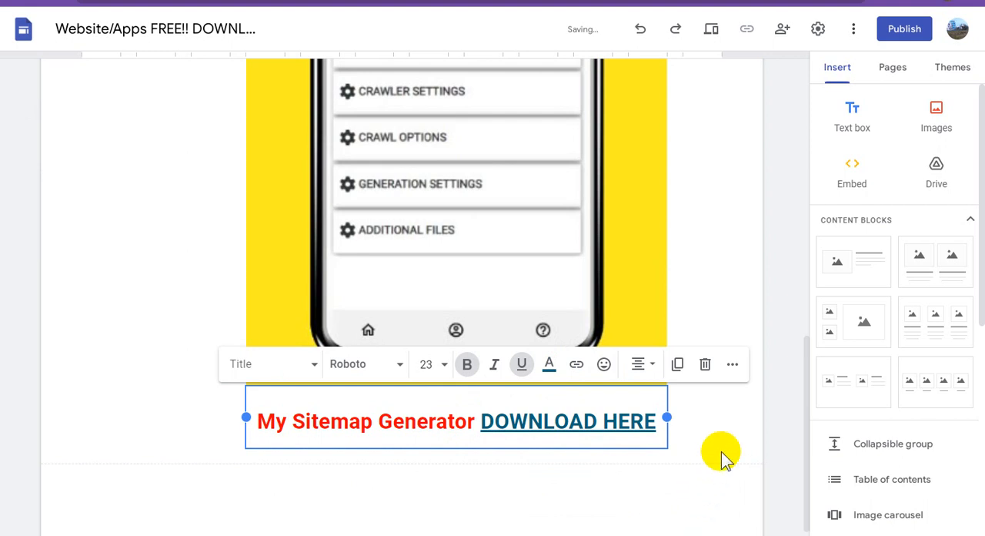
pyautogui.click(729, 269)
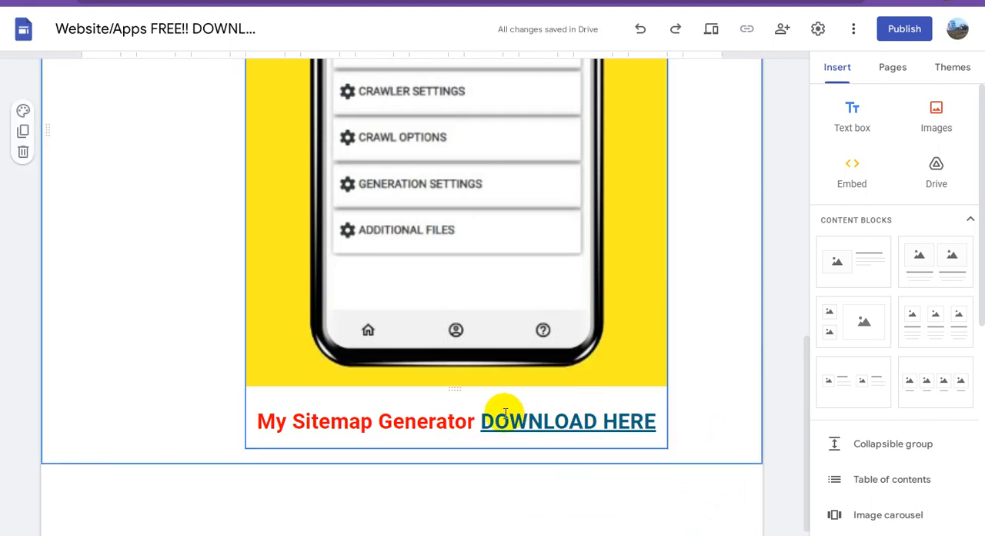
# Review the page and publish the site to the web under the address "websiteappsfreedownload"
pyautogui.scroll(8, 518, 345)
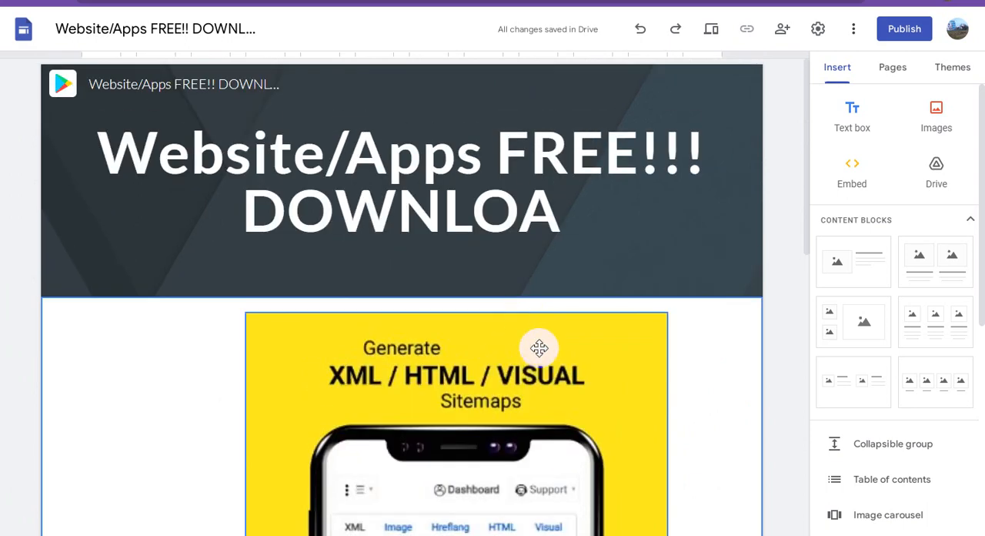
pyautogui.scroll(-7, 538, 314)
pyautogui.scroll(-3, 556, 364)
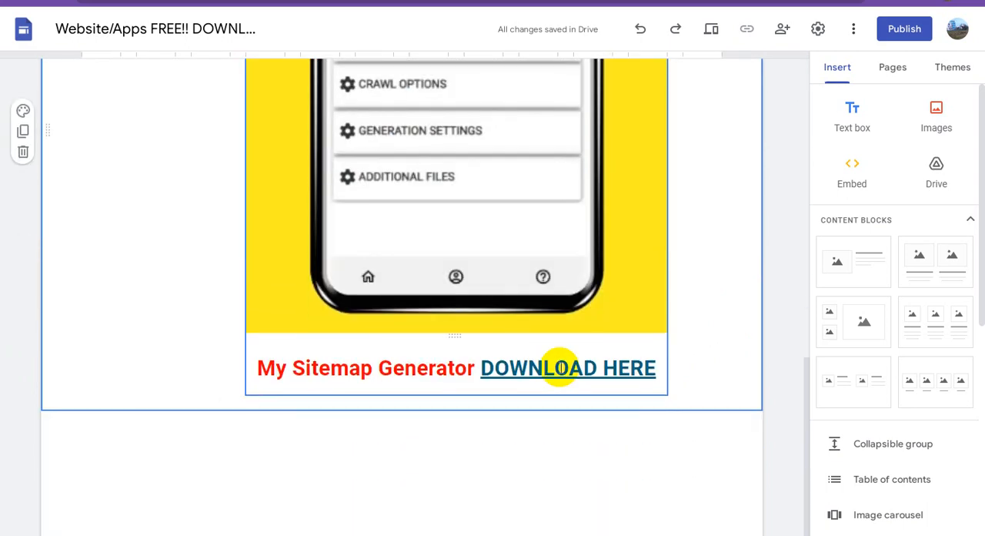
pyautogui.scroll(10, 560, 368)
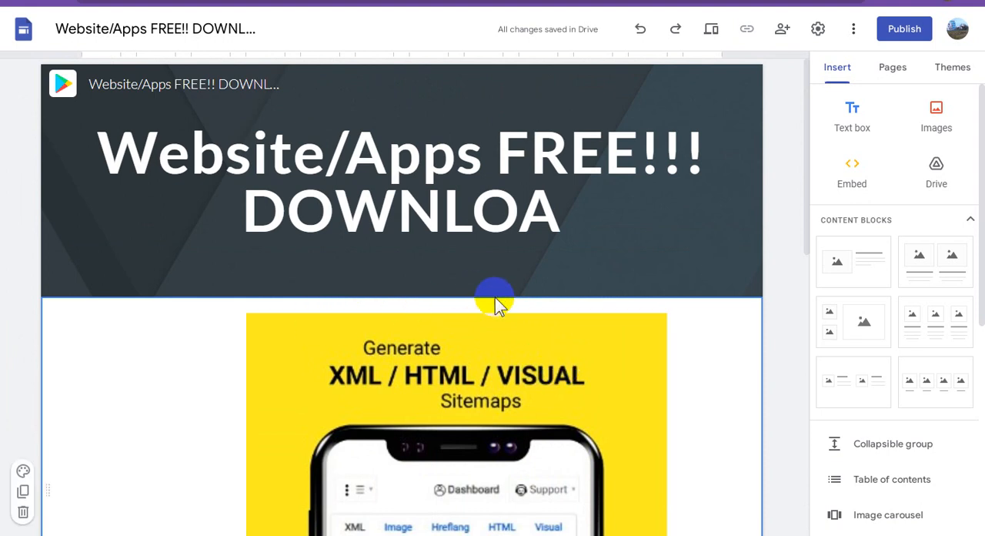
pyautogui.click(892, 35)
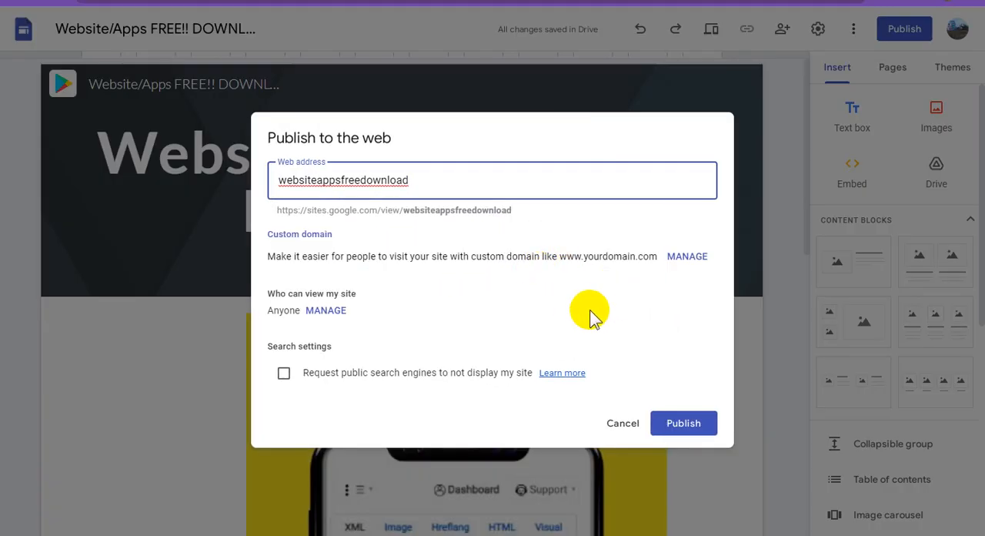
pyautogui.click(697, 424)
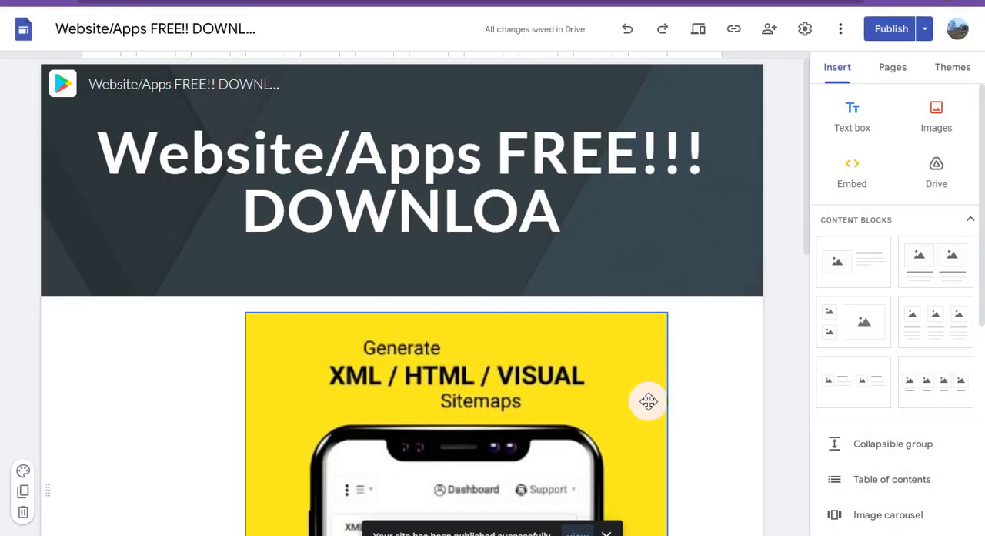
pyautogui.click(886, 34)
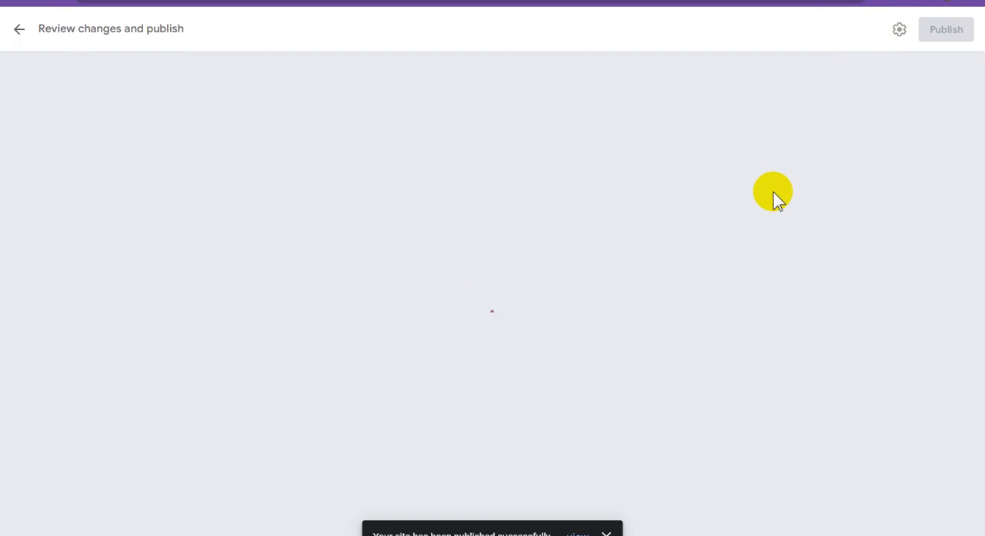
pyautogui.click(515, 310)
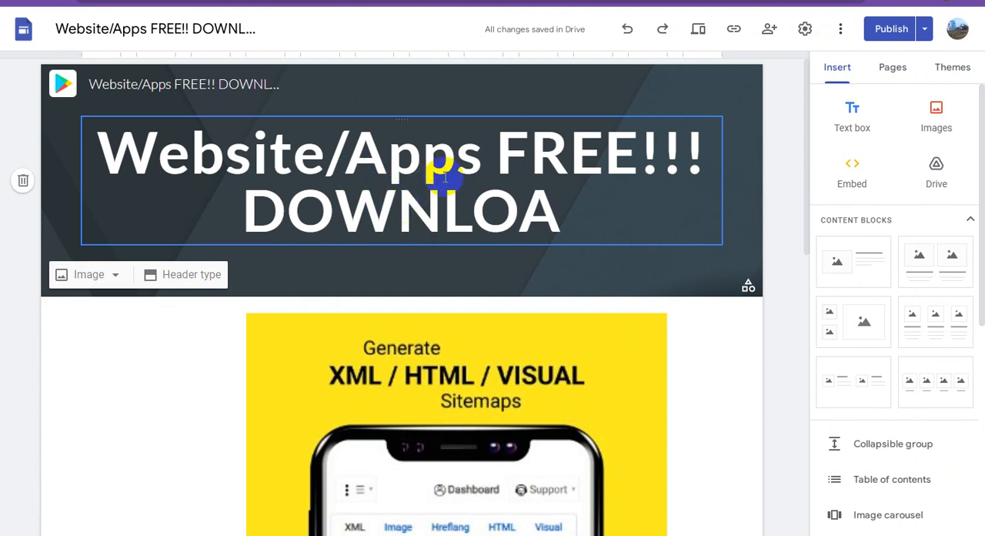
# Move "FREE!!!" to the second line of the page heading and complete the last word as "DOWNLOAD"
pyautogui.click(503, 153)
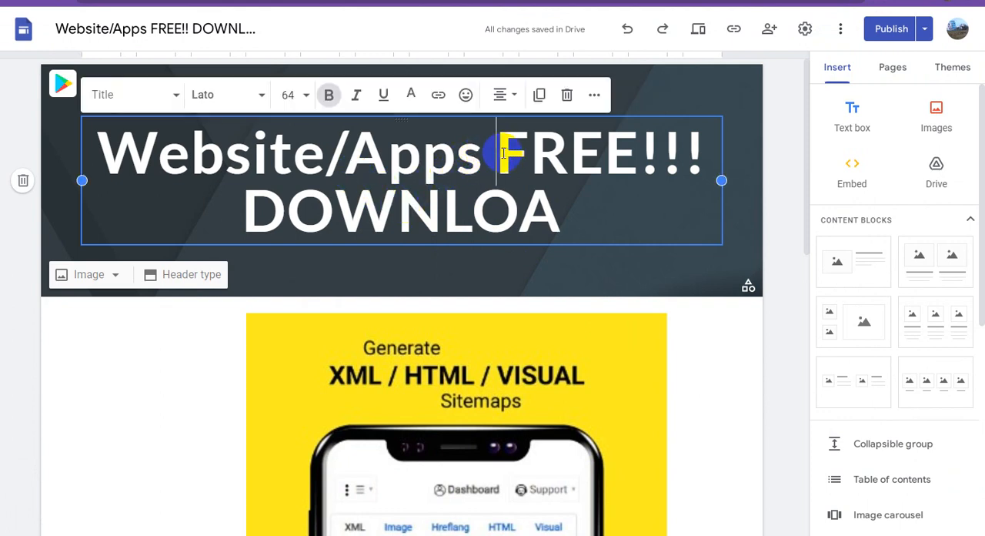
pyautogui.press('Return')
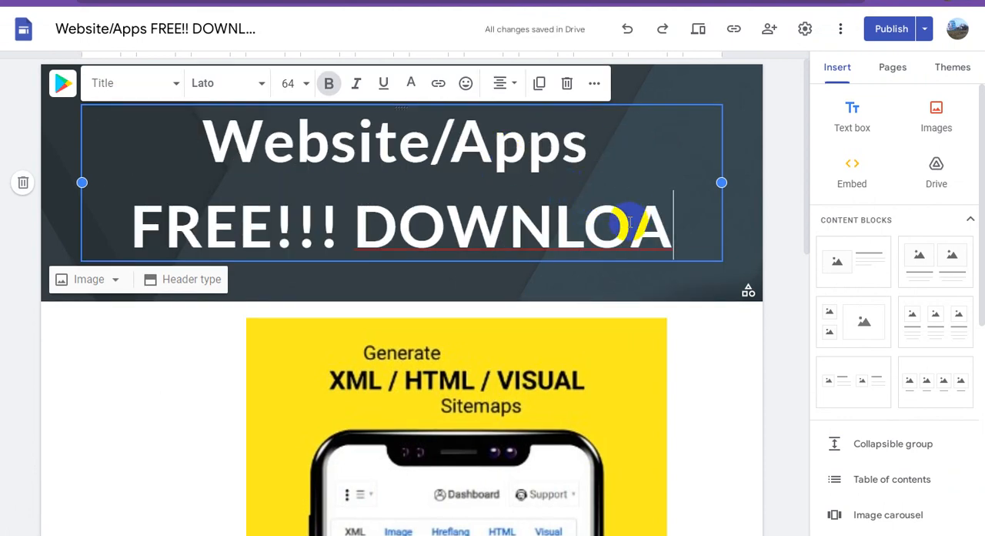
pyautogui.write('D')
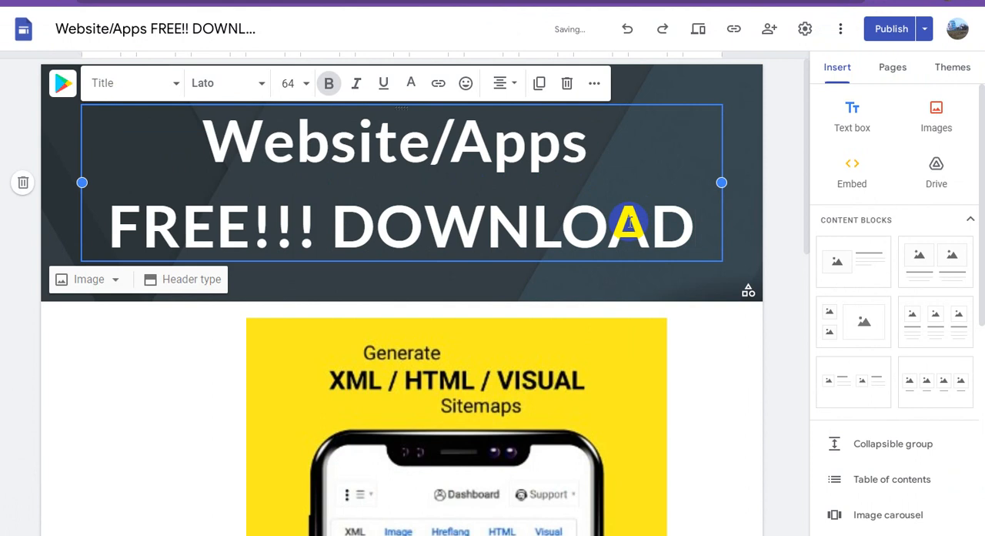
pyautogui.click(778, 189)
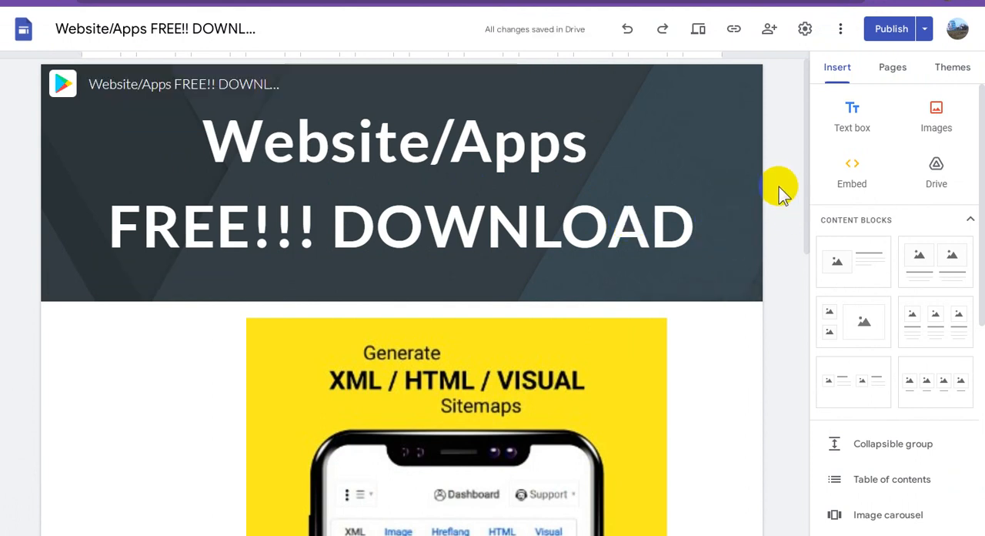
# Check the wording of the document name, the site name in the header, and the page heading
pyautogui.click(242, 29)
pyautogui.moveTo(246, 28); pyautogui.dragTo(281, 31)
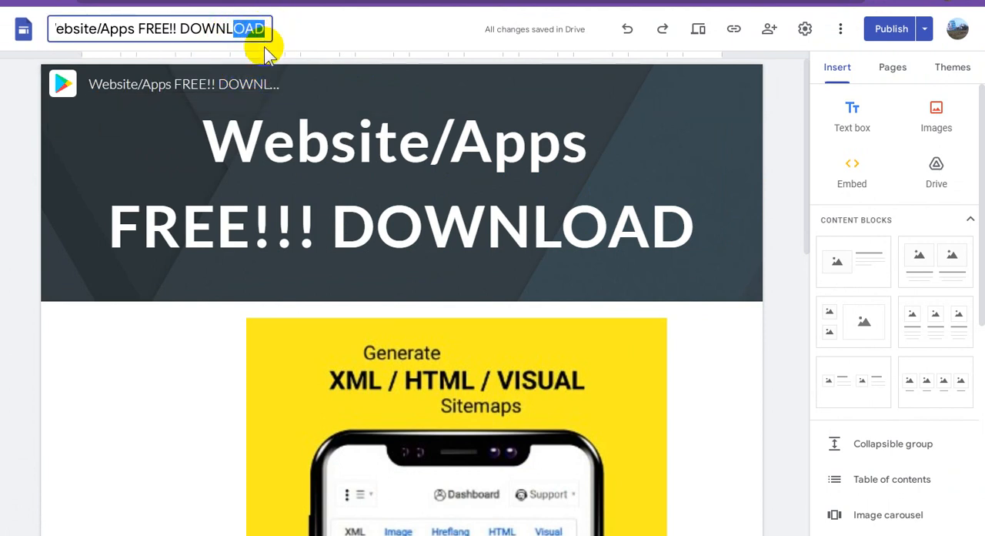
pyautogui.click(250, 83)
pyautogui.moveTo(251, 83); pyautogui.dragTo(295, 84)
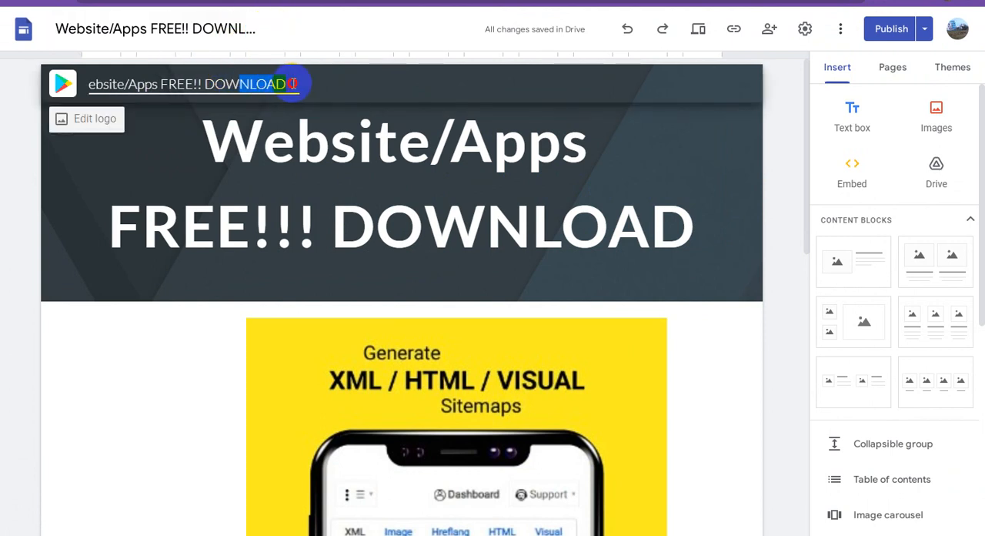
pyautogui.click(281, 80)
pyautogui.click(800, 157)
pyautogui.click(433, 195)
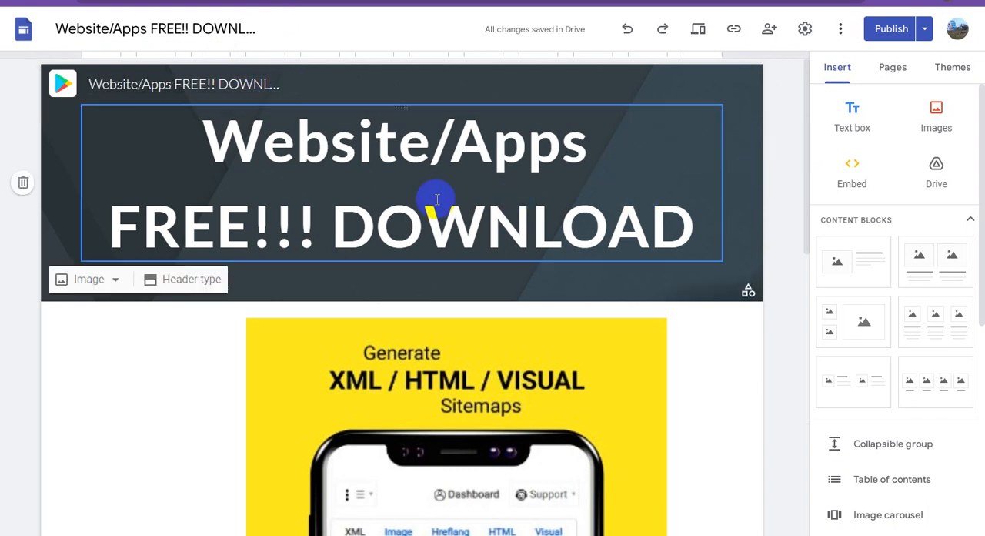
pyautogui.click(318, 175)
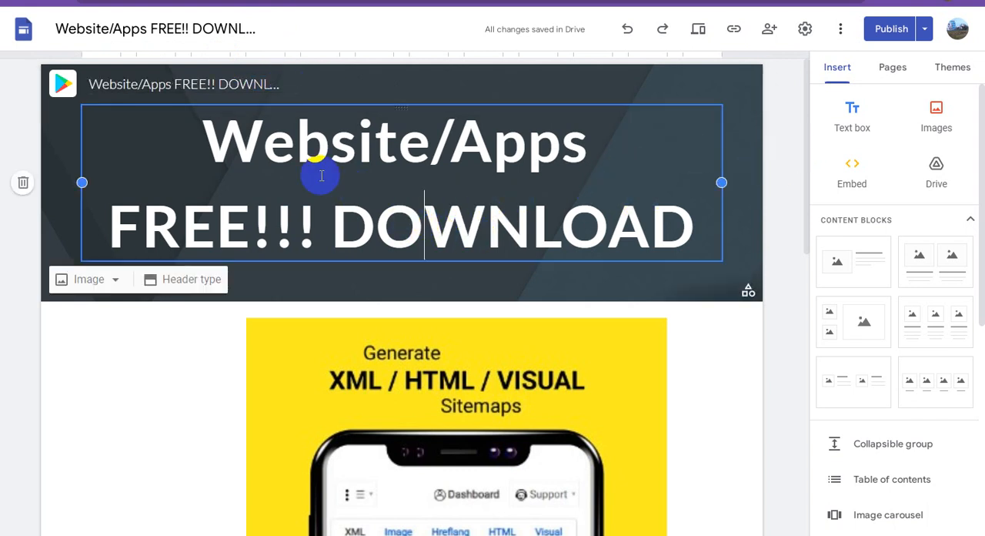
pyautogui.click(220, 141)
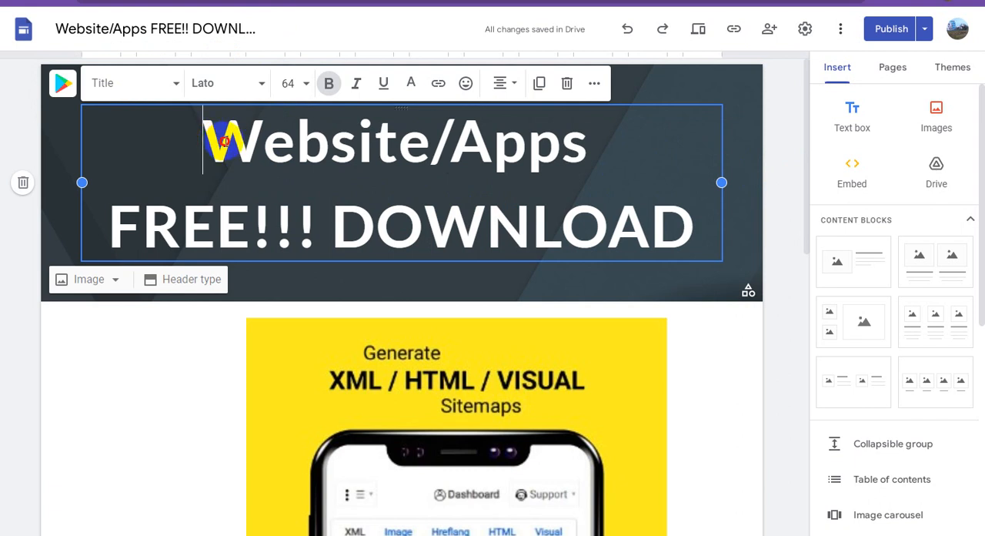
pyautogui.moveTo(337, 226); pyautogui.dragTo(693, 225)
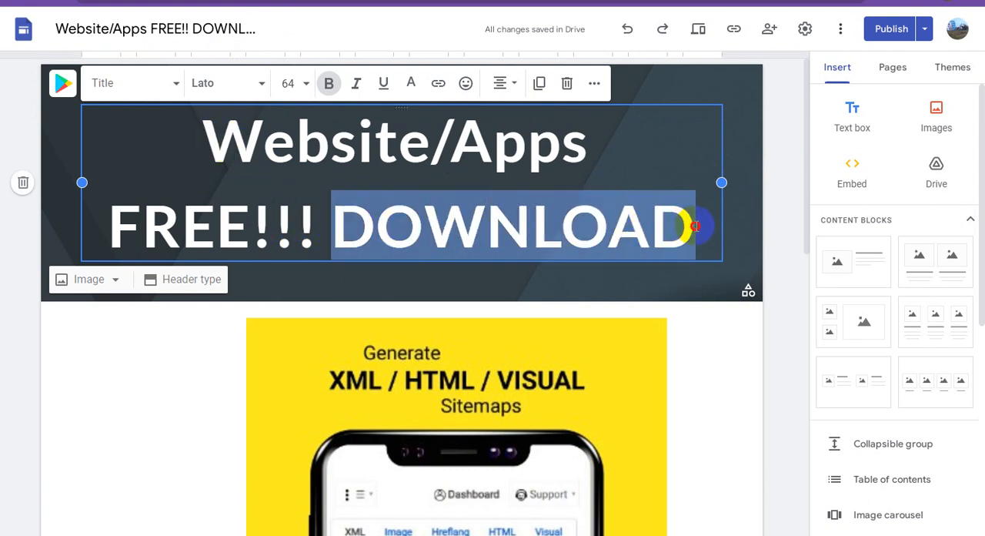
pyautogui.click(777, 194)
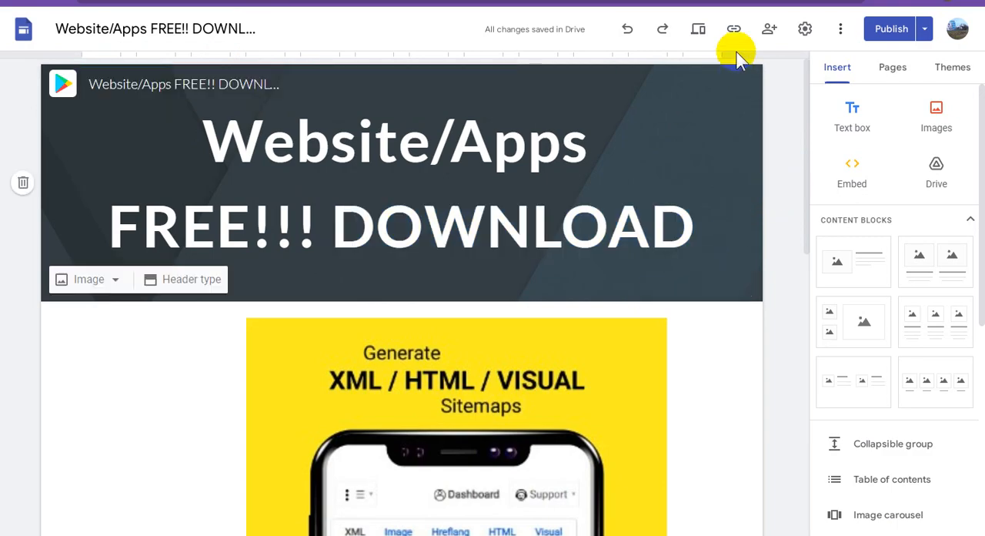
# Copy the published site link, switch to ShrinkEarn, shorten the link there and copy the resulting short address
pyautogui.click(733, 30)
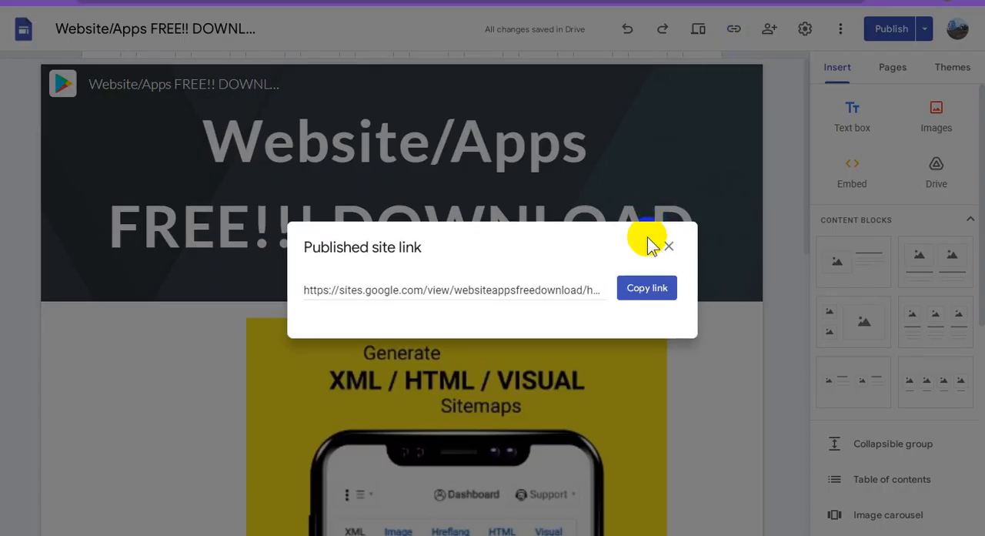
pyautogui.click(647, 290)
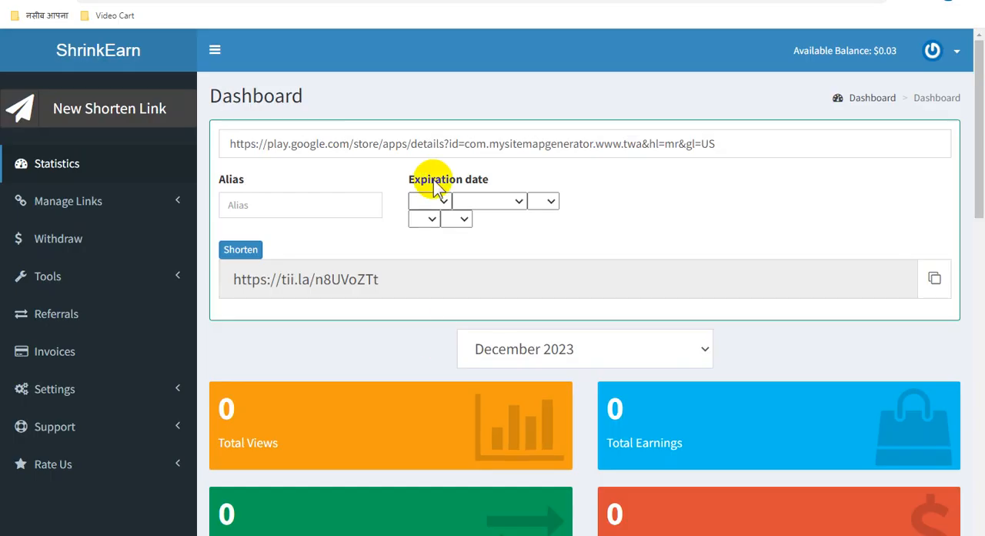
pyautogui.tripleClick(378, 138)
pyautogui.hotkey('ctrl', 'v')
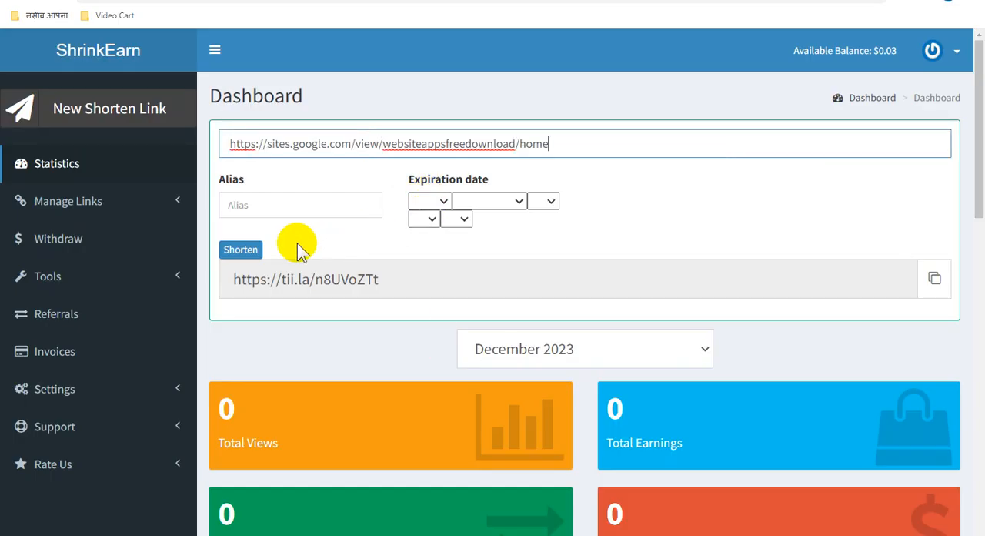
pyautogui.click(242, 251)
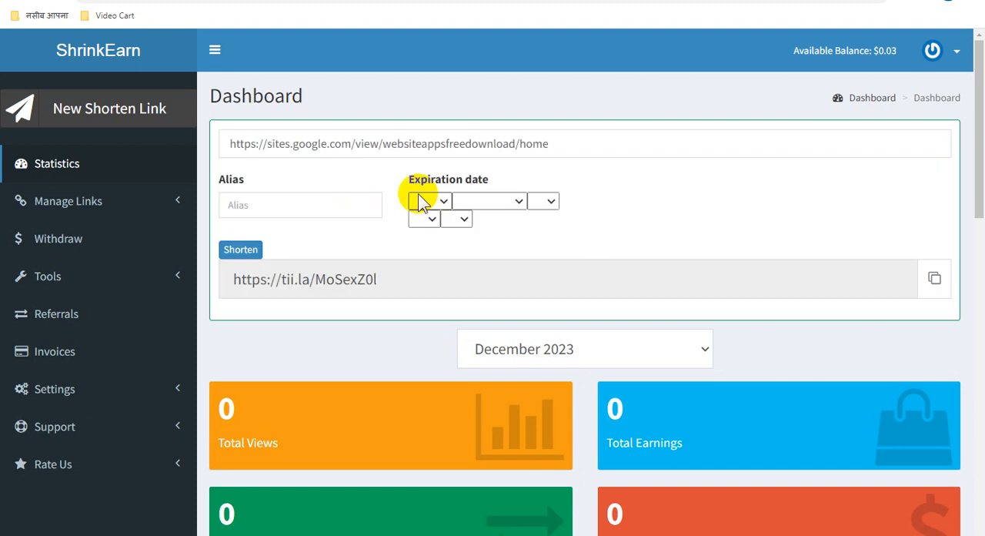
pyautogui.click(934, 279)
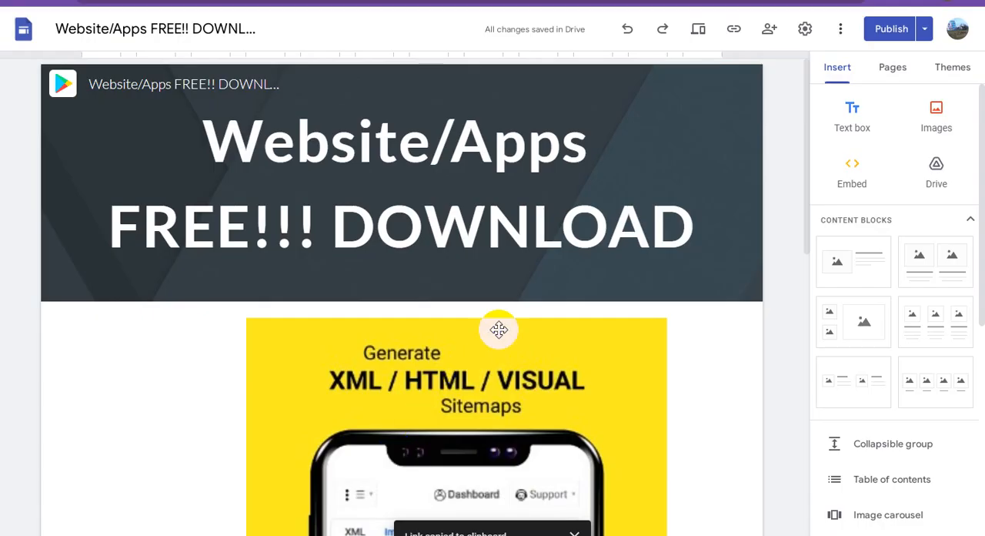
pyautogui.click(537, 240)
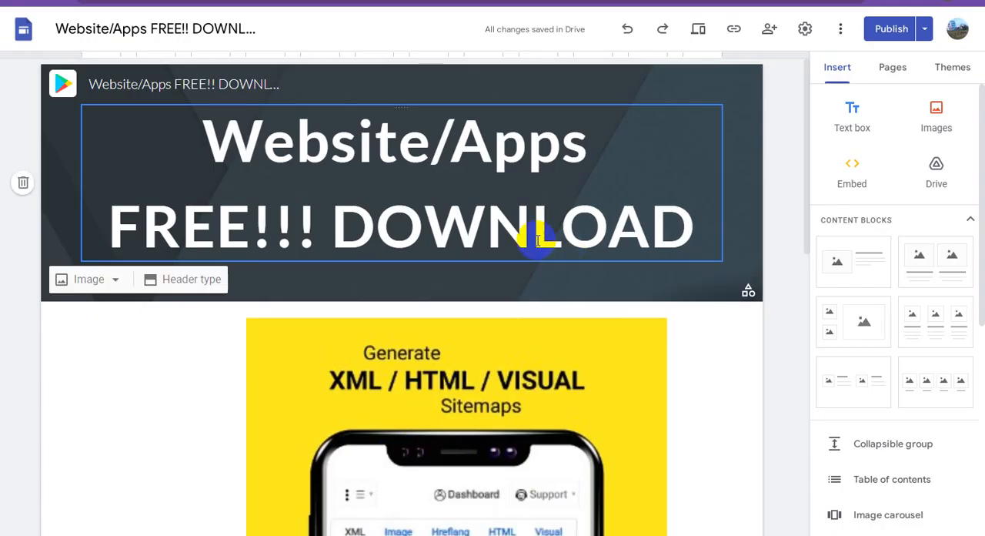
pyautogui.moveTo(332, 227); pyautogui.dragTo(670, 227)
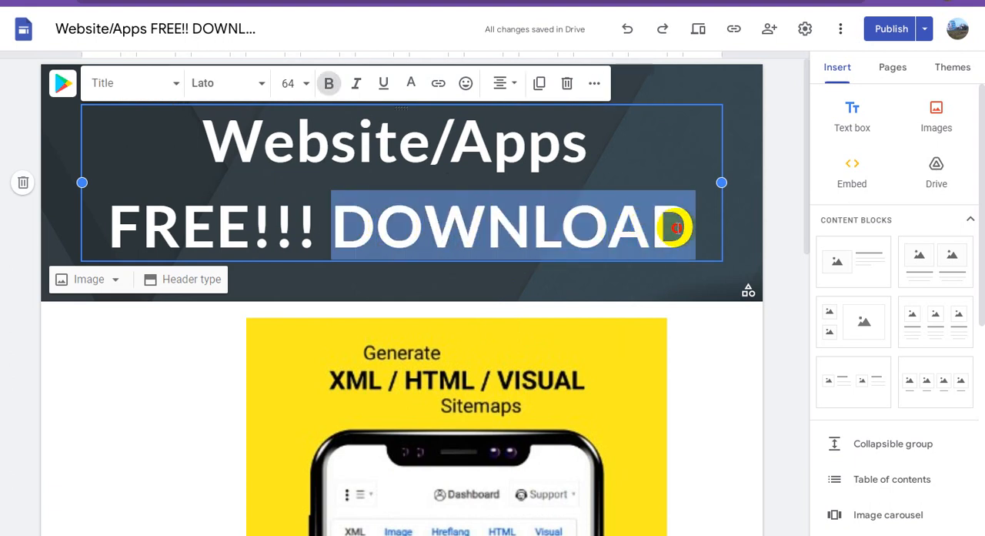
pyautogui.click(438, 83)
pyautogui.hotkey('ctrl', 'v')
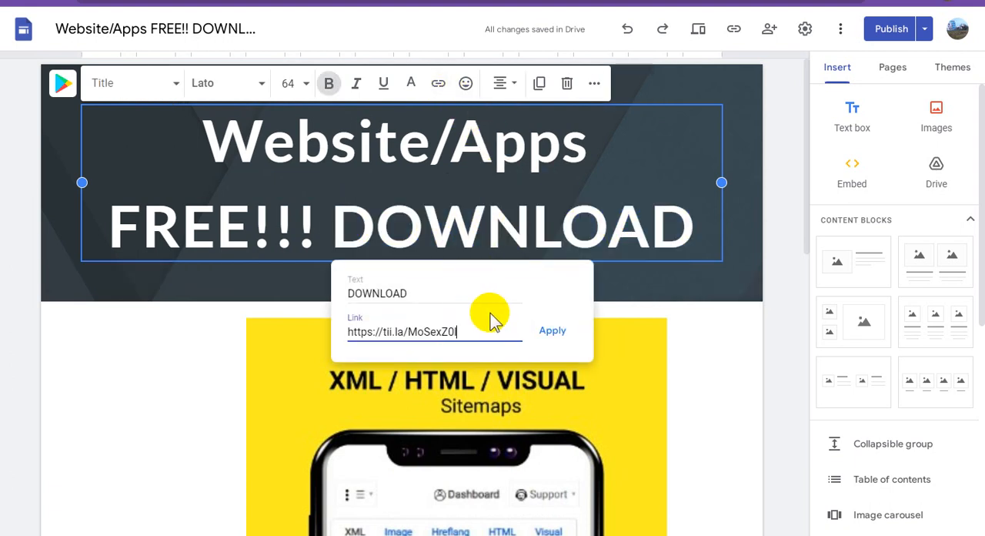
pyautogui.click(550, 332)
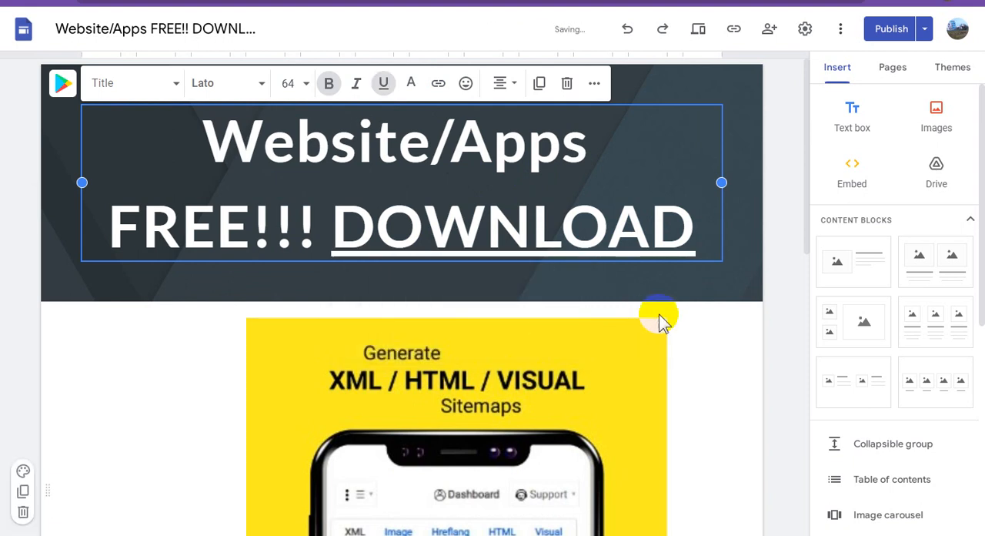
pyautogui.click(768, 299)
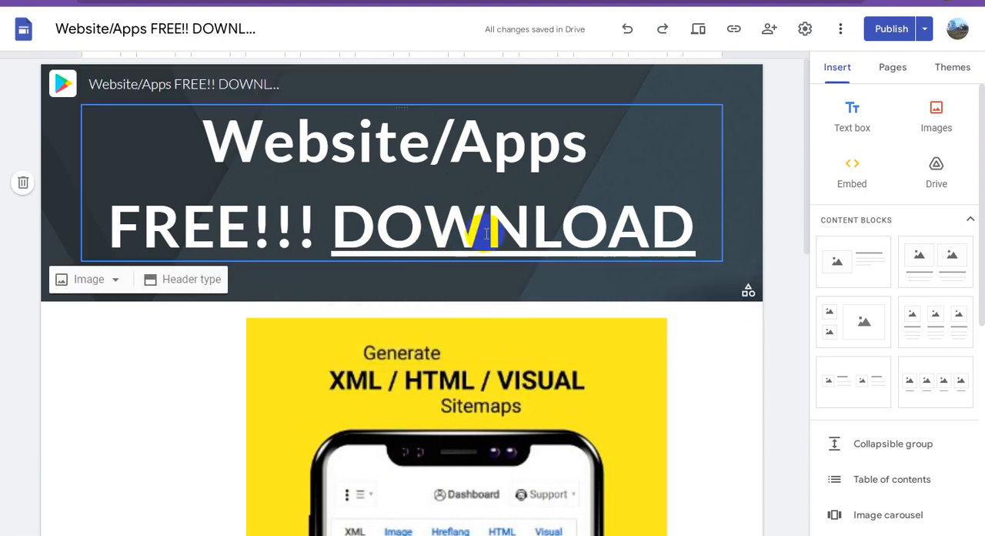
# Set the text color of "FREE!!!" in the page heading to yellow #ffff00
pyautogui.click(314, 226)
pyautogui.keyDown('shift'); pyautogui.click(84, 226); pyautogui.keyUp('shift')
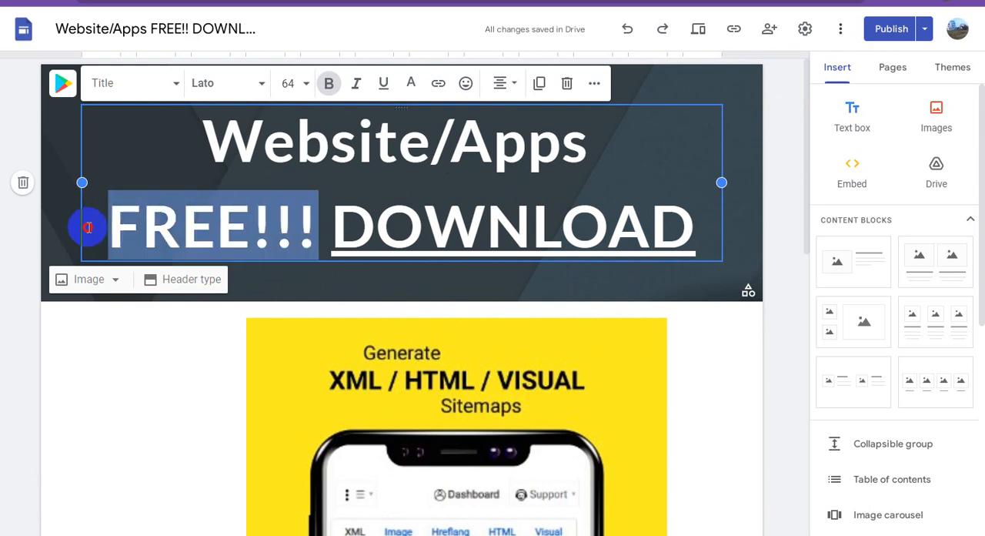
pyautogui.click(412, 85)
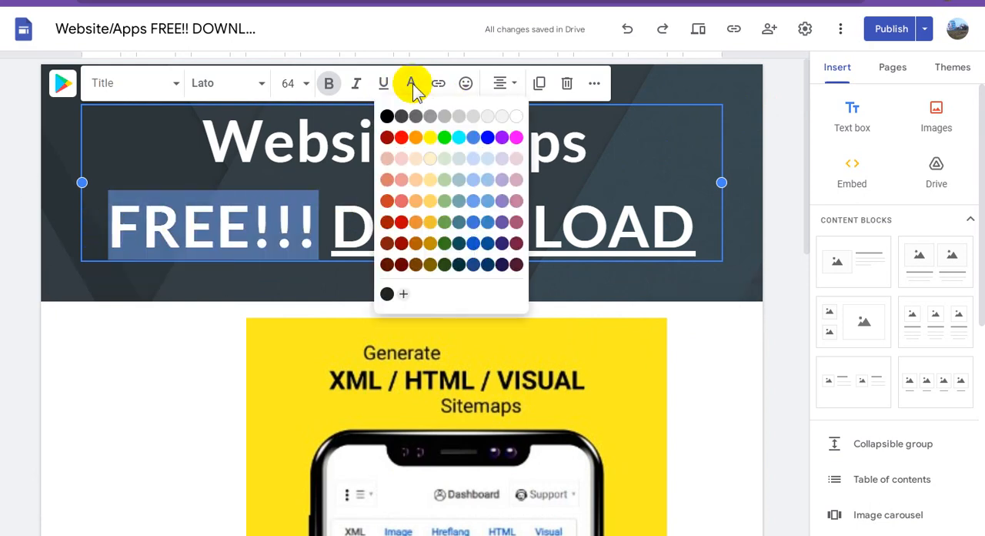
pyautogui.click(430, 138)
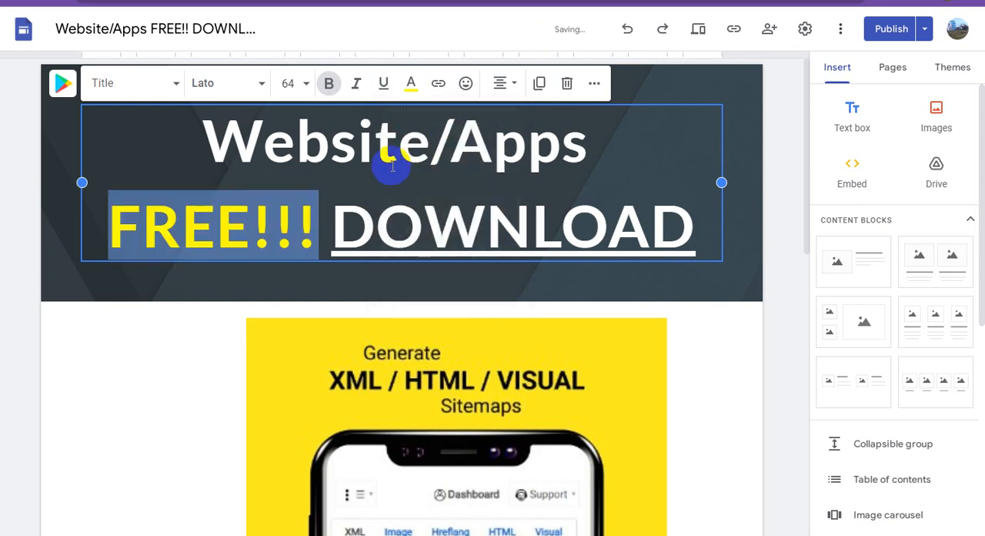
pyautogui.click(302, 219)
# Set the text color of "Website/Apps" in the page heading to green #00ff00
pyautogui.click(586, 153)
pyautogui.moveTo(587, 146); pyautogui.dragTo(227, 140)
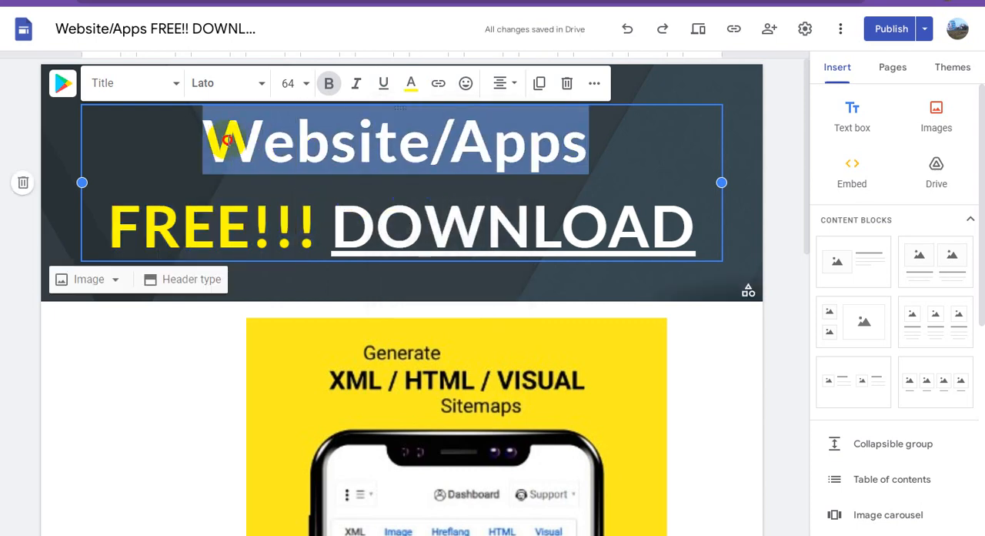
pyautogui.click(412, 86)
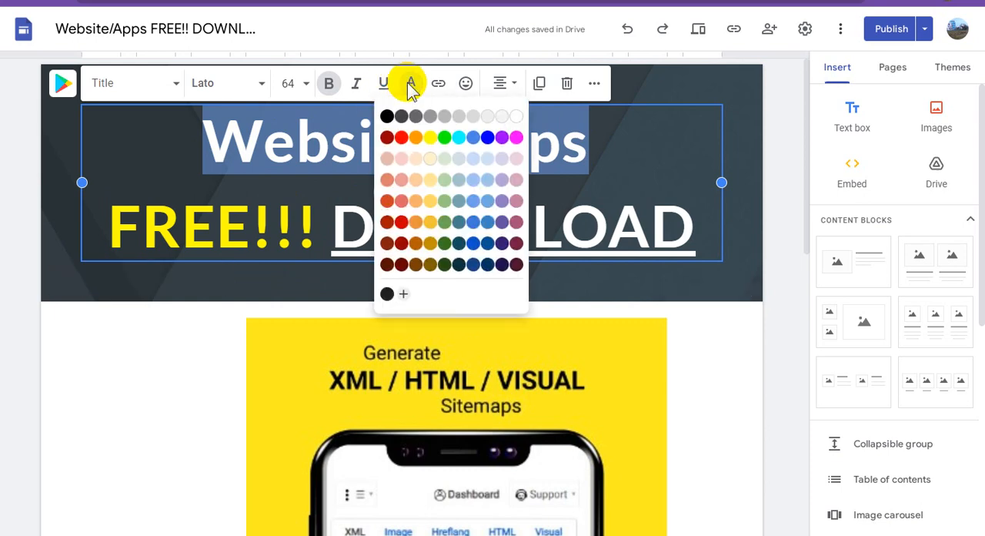
pyautogui.click(445, 137)
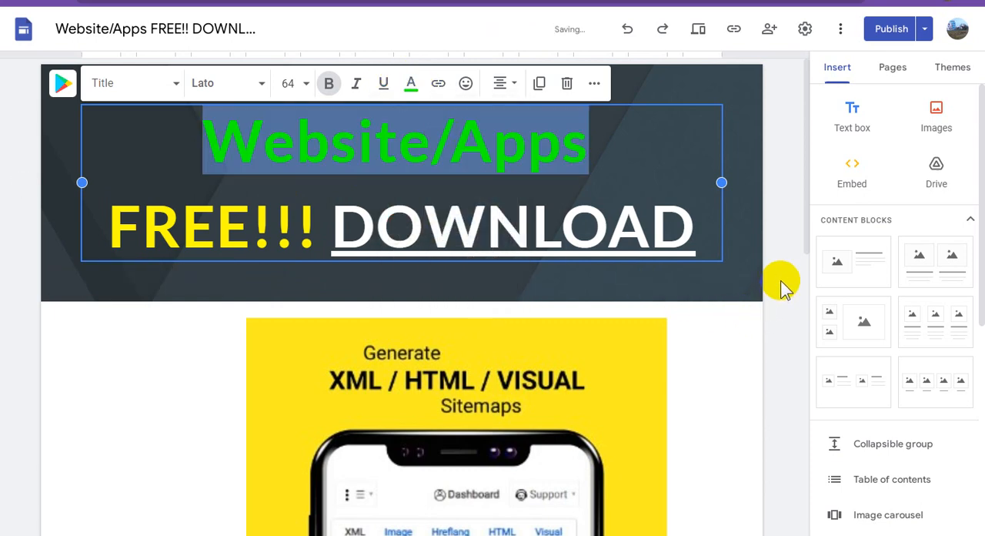
pyautogui.click(737, 258)
# Look over the page from heading to caption and publish the updated Home page
pyautogui.scroll(-10, 544, 261)
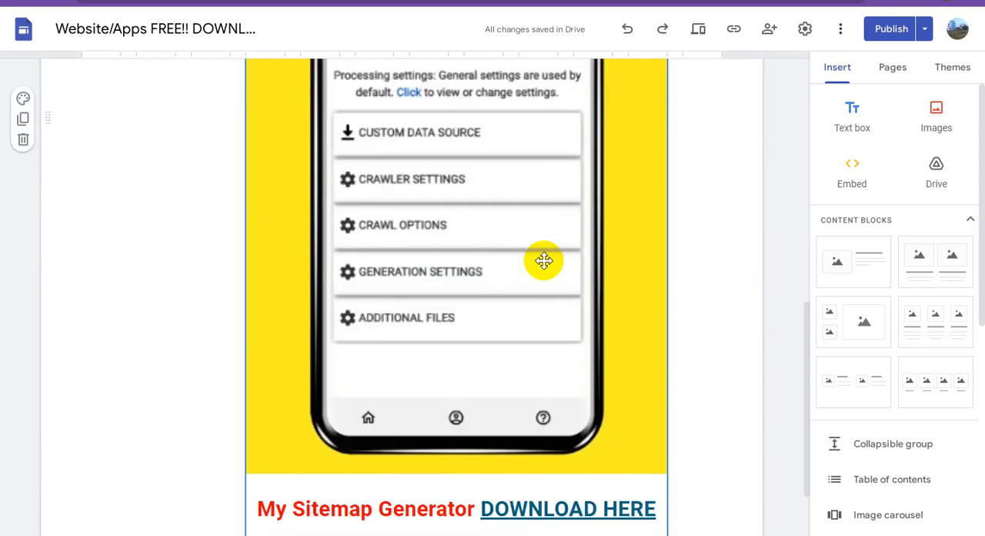
pyautogui.scroll(10, 544, 261)
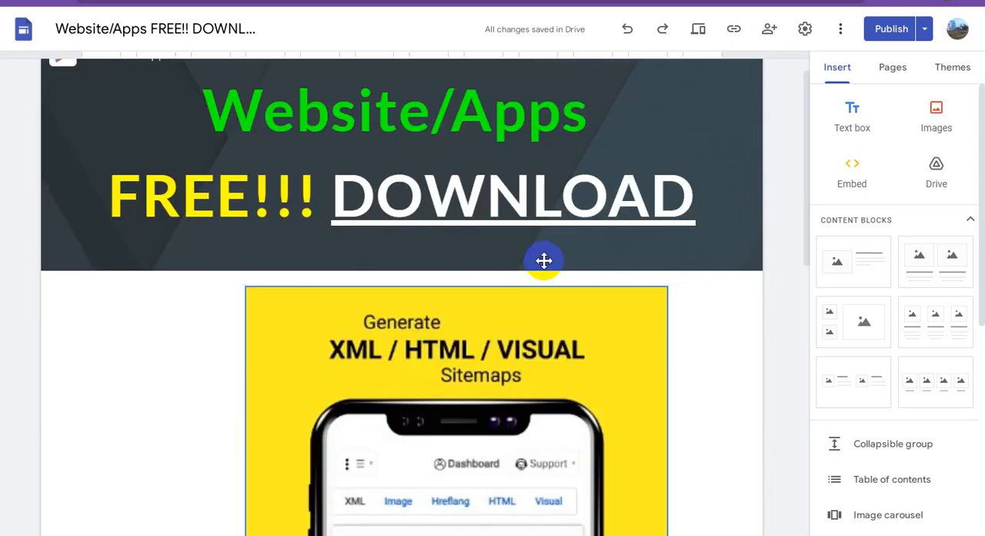
pyautogui.click(887, 32)
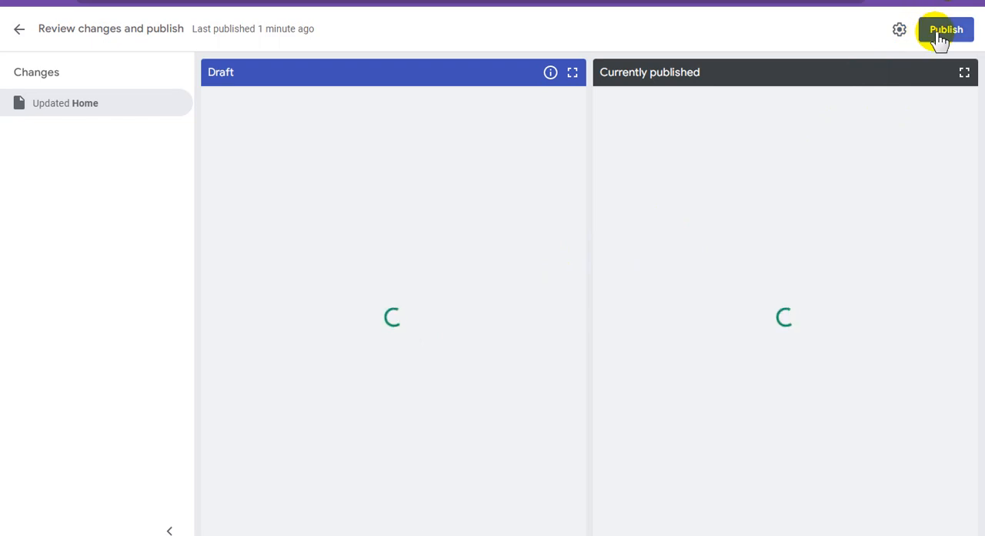
pyautogui.click(939, 33)
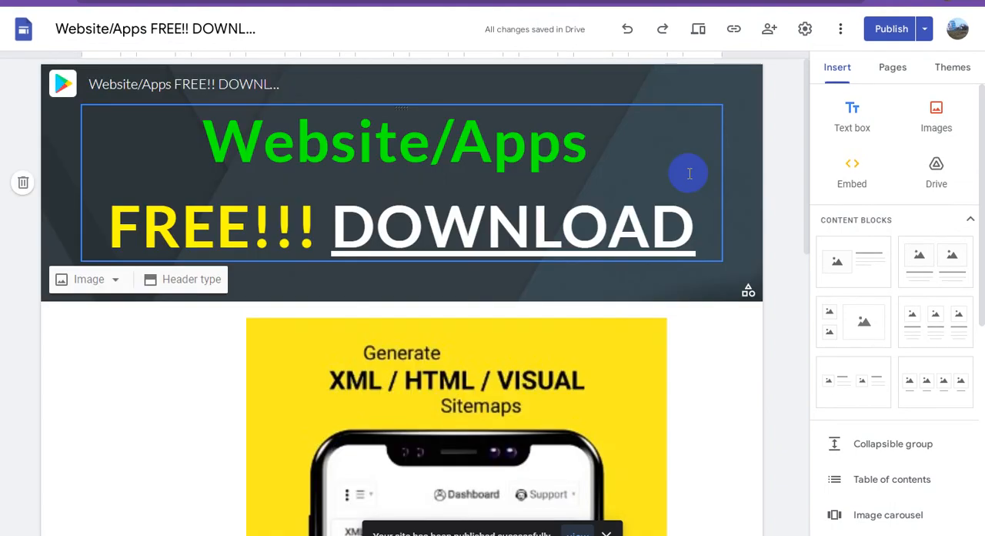
# Copy the published site link, open the live site and check its heading, app image and "DOWNLOAD HERE" caption
pyautogui.click(734, 32)
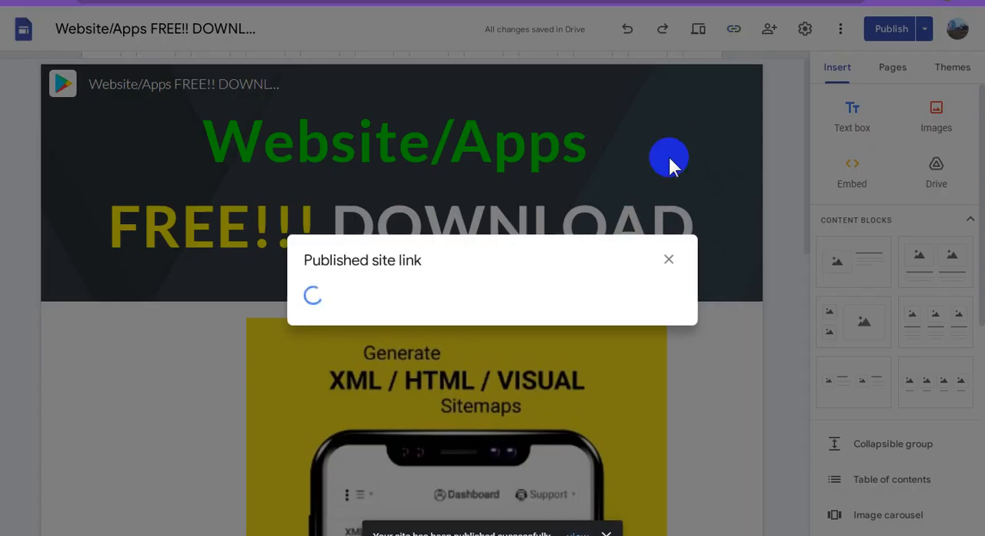
pyautogui.click(645, 292)
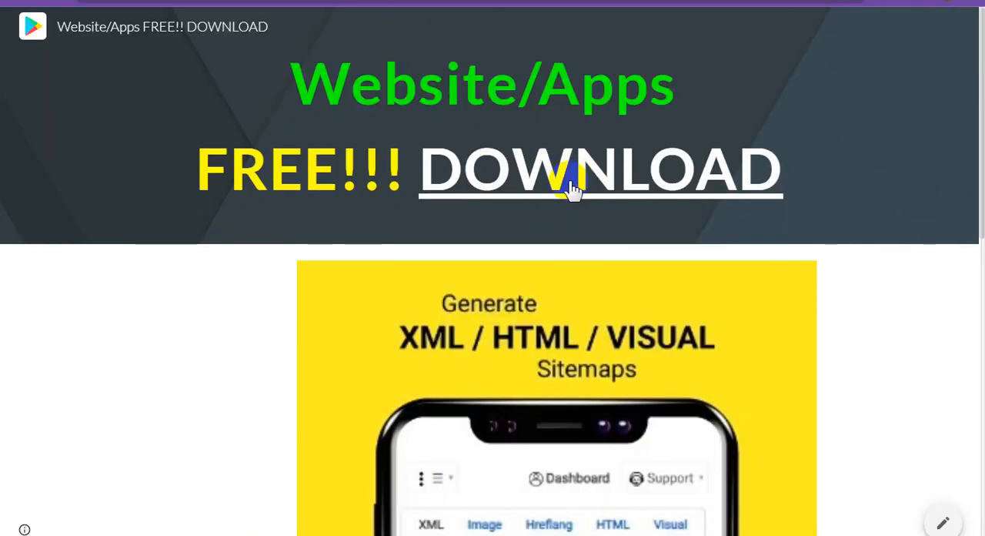
pyautogui.scroll(-7, 619, 199)
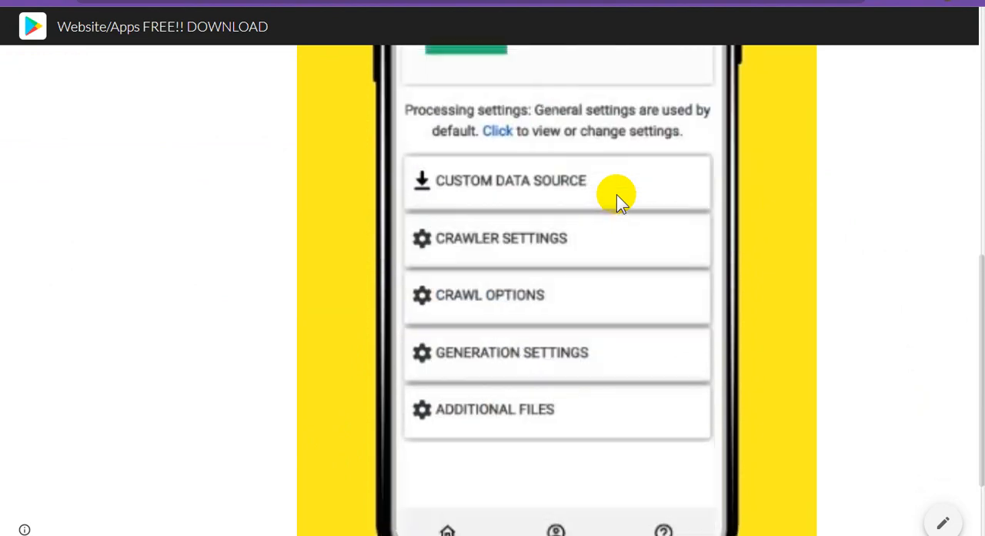
pyautogui.scroll(4, 616, 195)
pyautogui.scroll(-5, 616, 195)
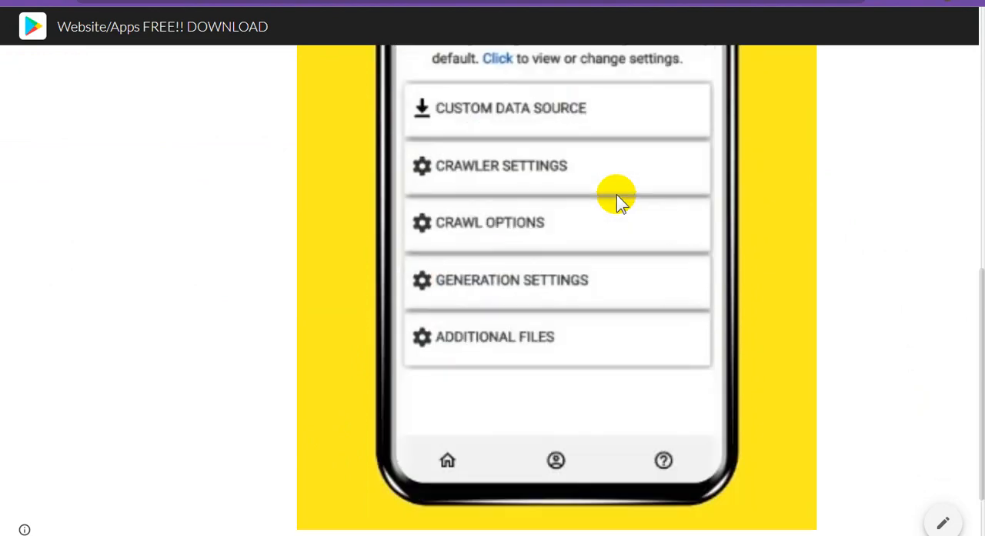
pyautogui.scroll(-1, 616, 196)
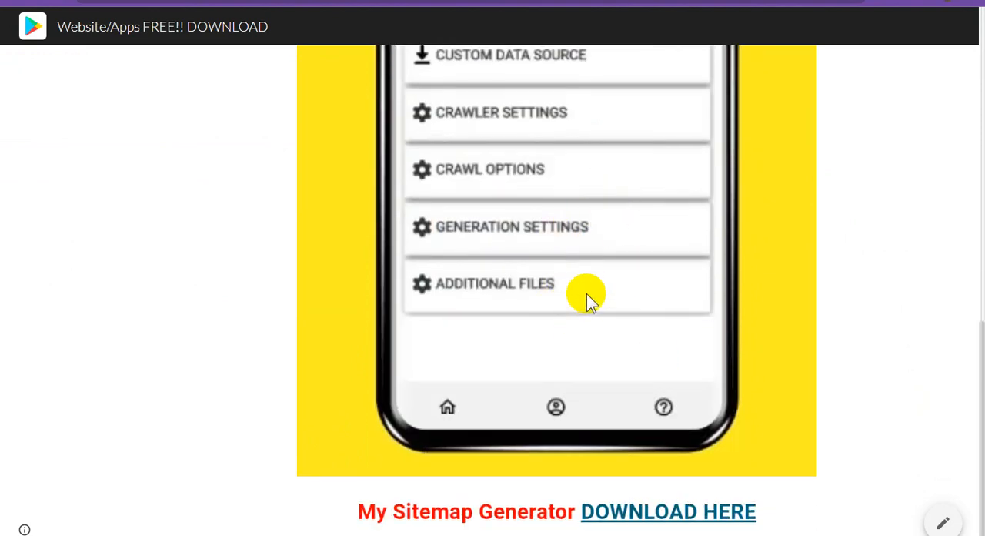
pyautogui.scroll(9, 588, 292)
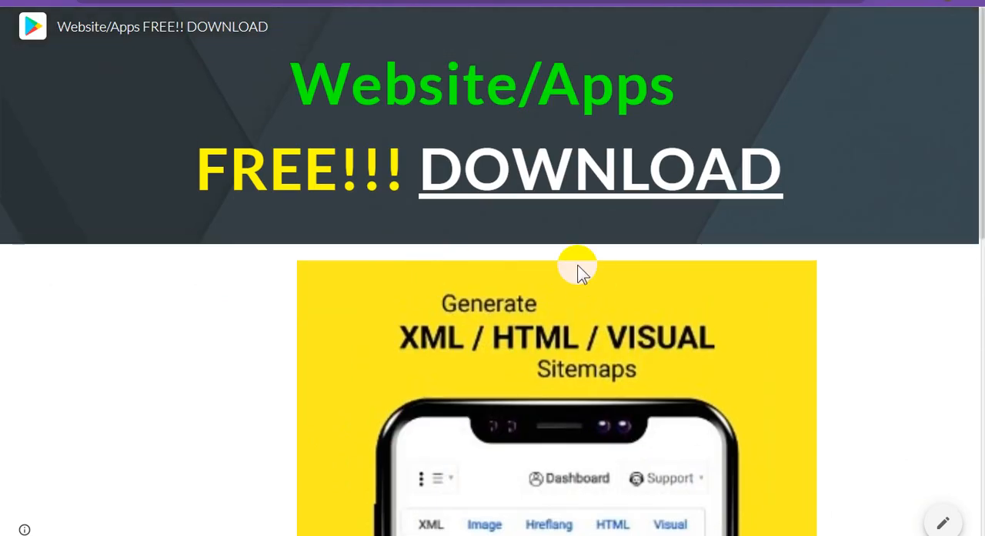